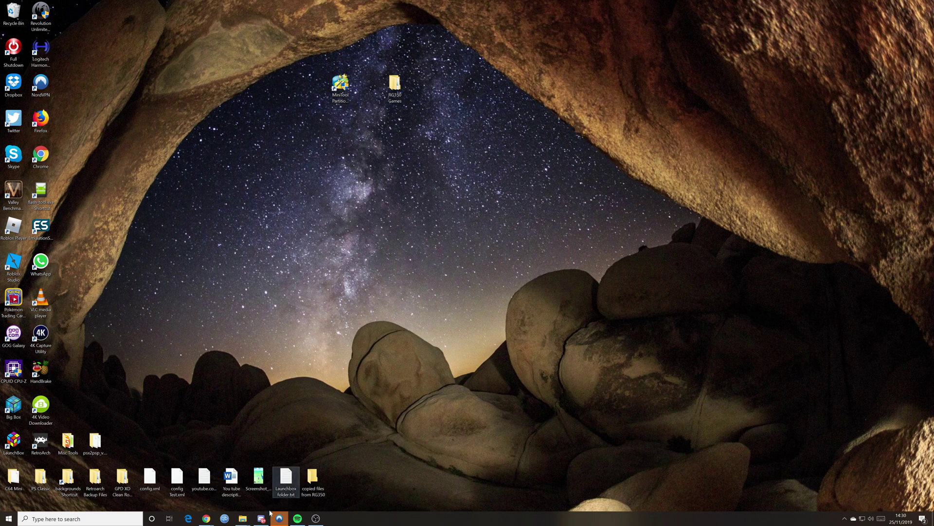
Open a new File Explorer window on the RG350 (H:) drive
right_click(243, 519)
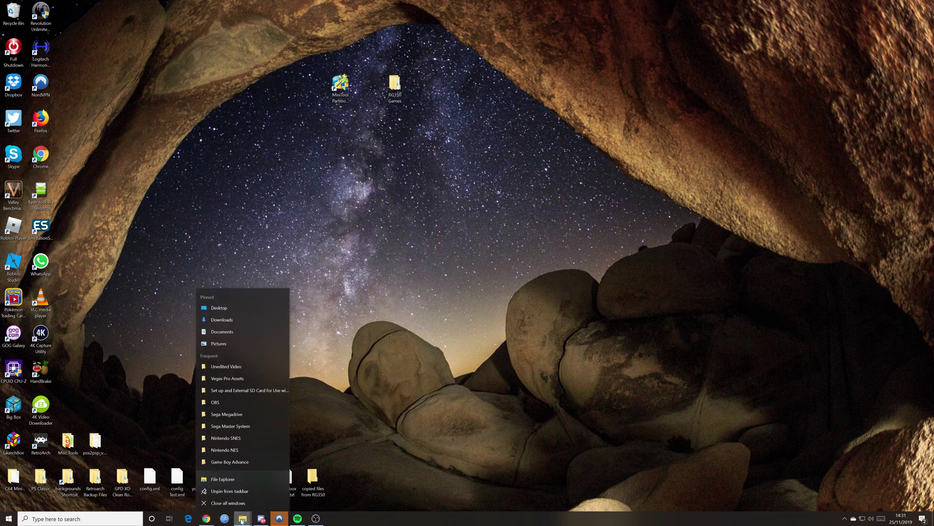
left_click(233, 479)
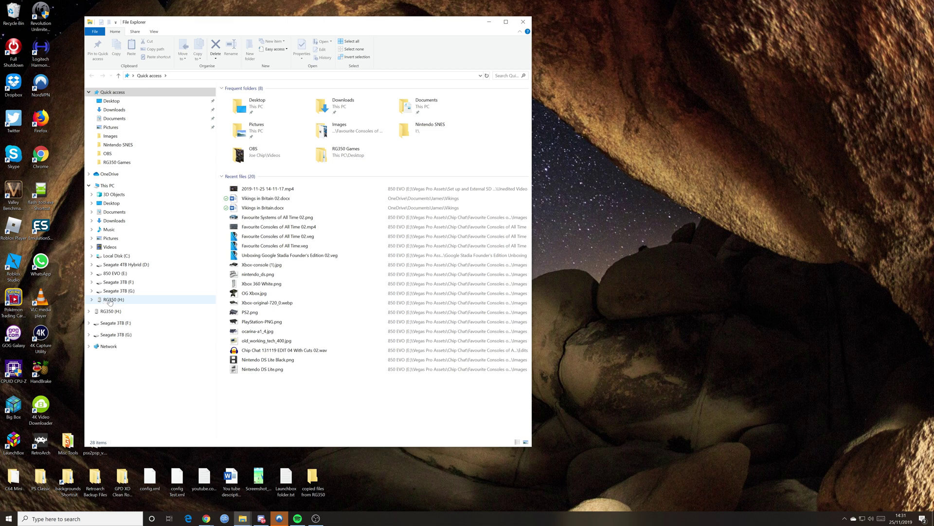
left_click(109, 301)
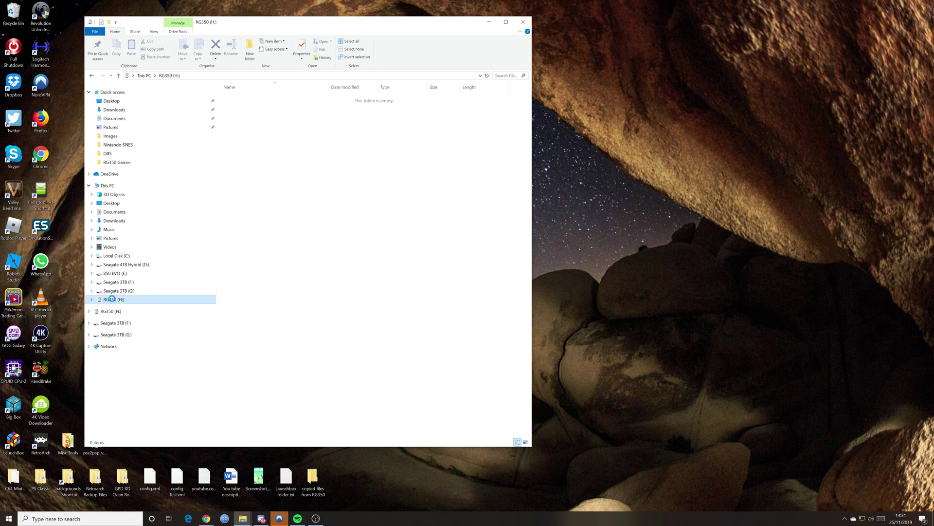
Check the RG350 (H:) properties, which report an exFAT file system of 7.39 GB
right_click(112, 300)
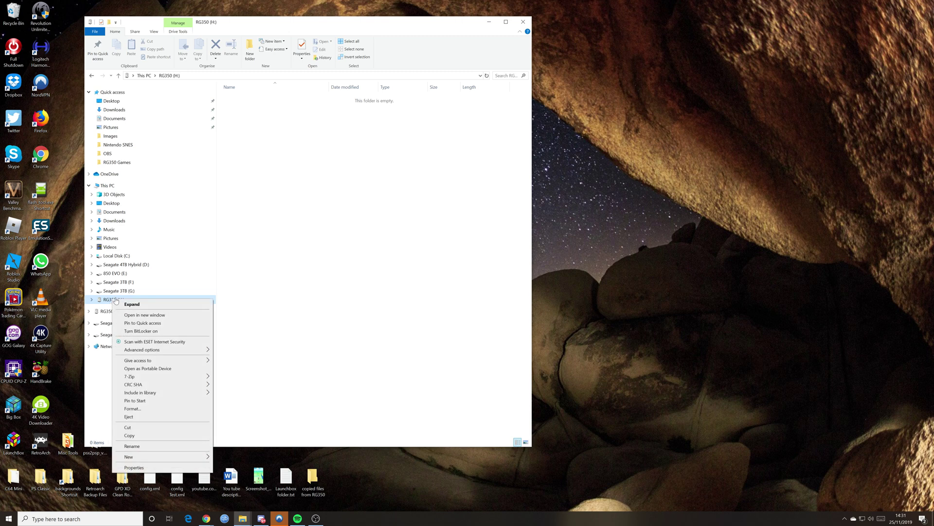
left_click(132, 467)
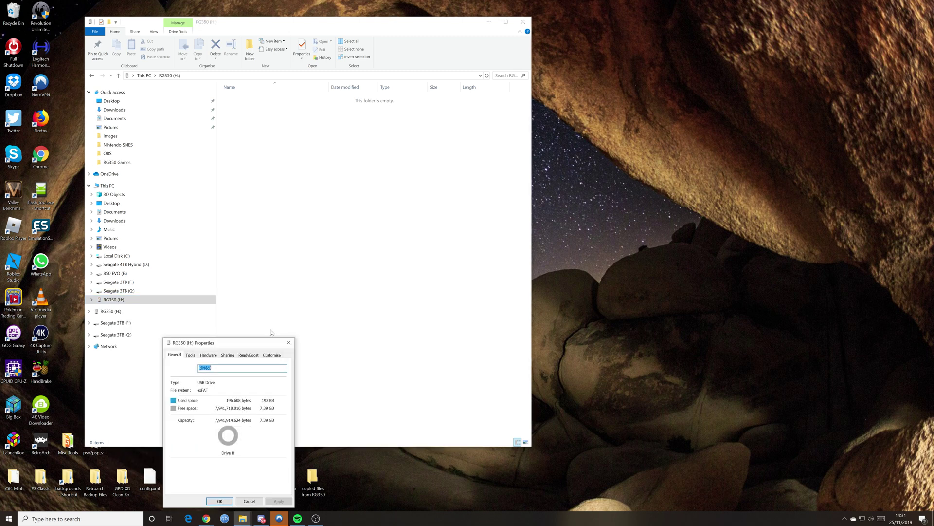
left_click_drag(242, 344, 370, 130)
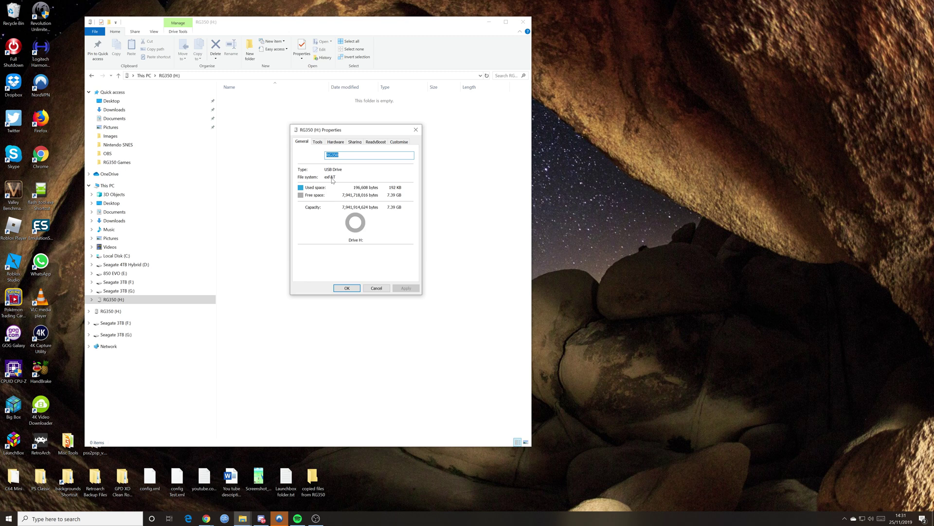
left_click(375, 289)
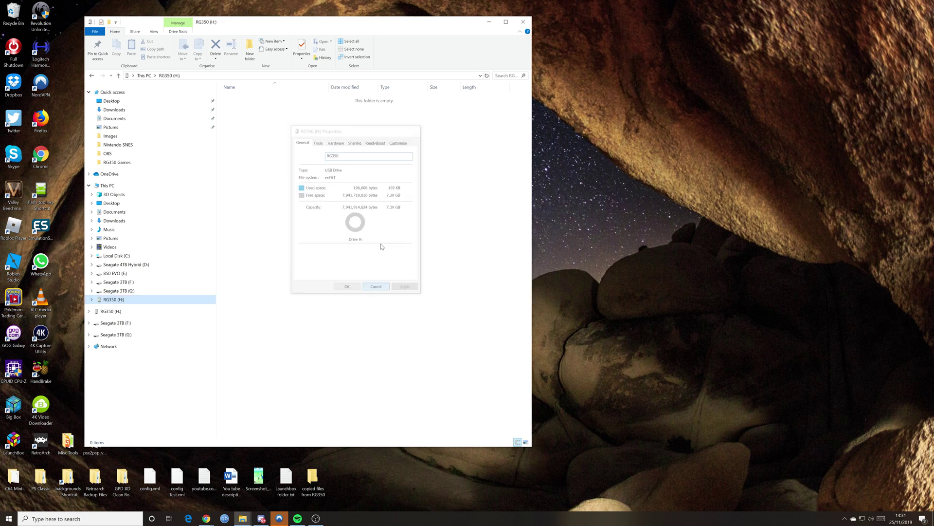
left_click_drag(394, 24, 366, 185)
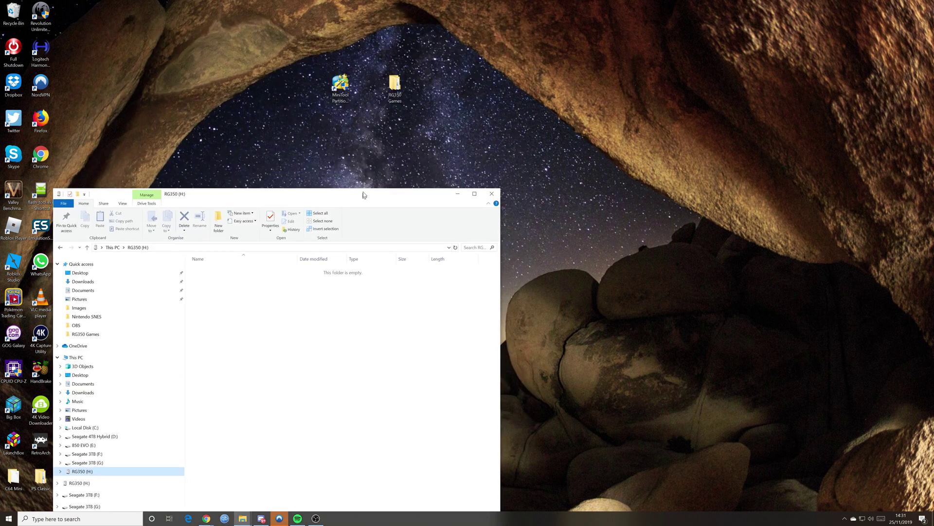
left_click(397, 85)
double_click(397, 85)
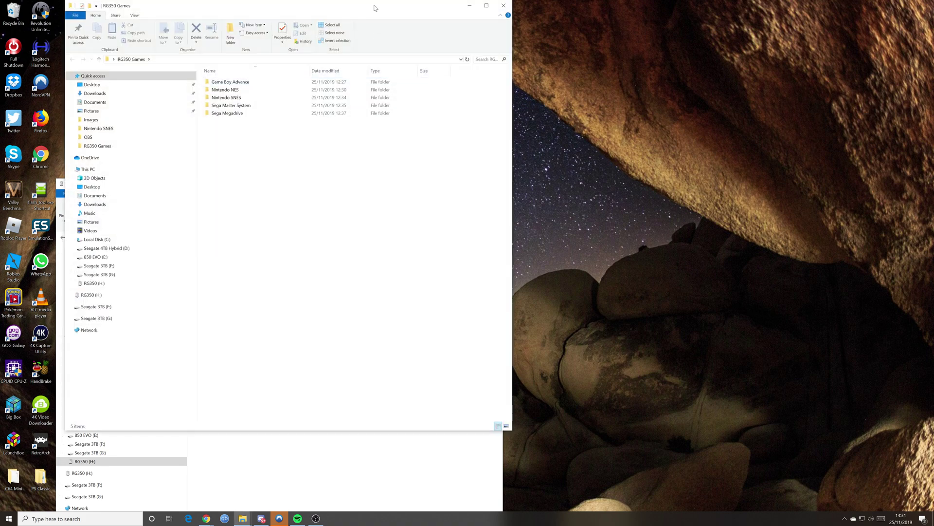
left_click_drag(292, 5, 638, 47)
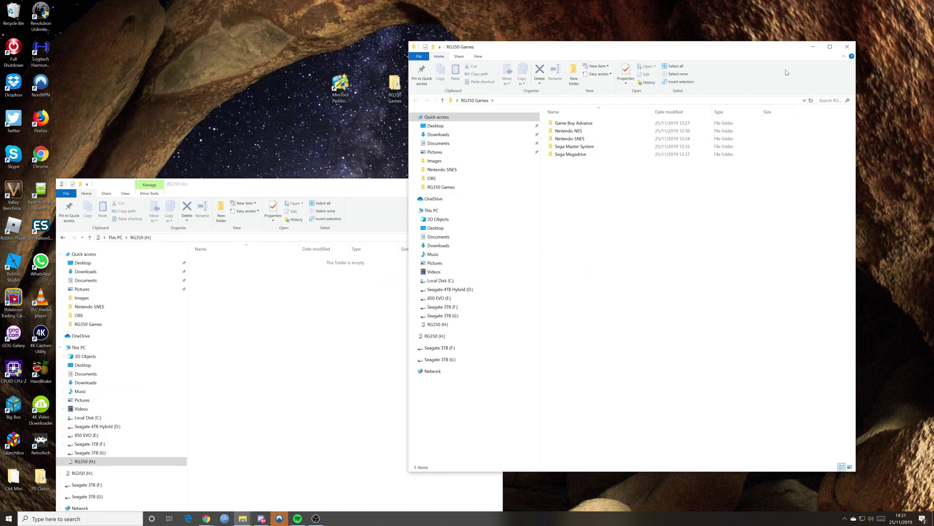
left_click(848, 47)
left_click_drag(376, 182, 436, 76)
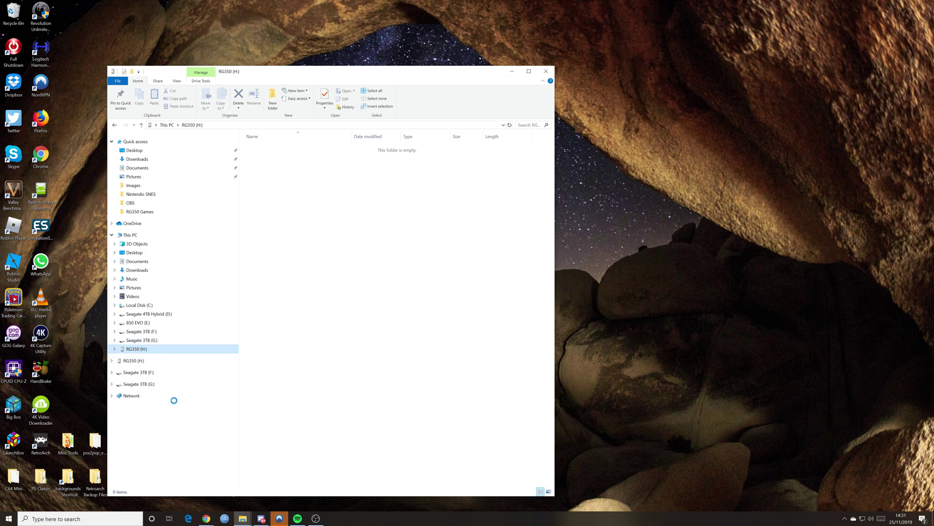
key("Menu")
left_click(189, 346)
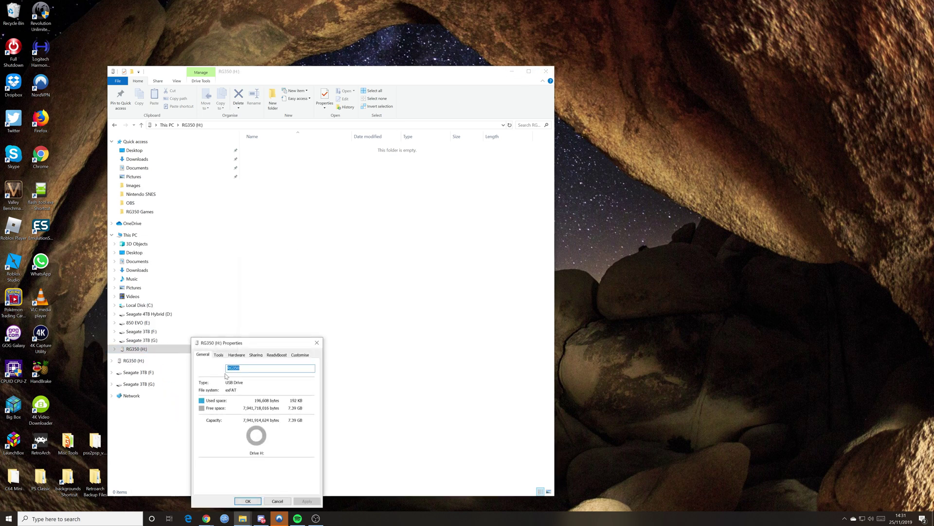
left_click(277, 501)
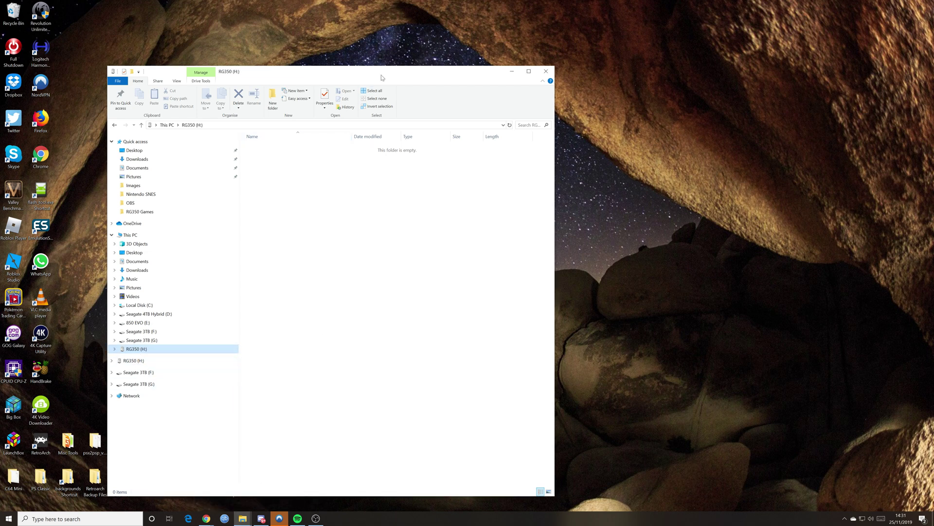
left_click_drag(380, 75, 499, 26)
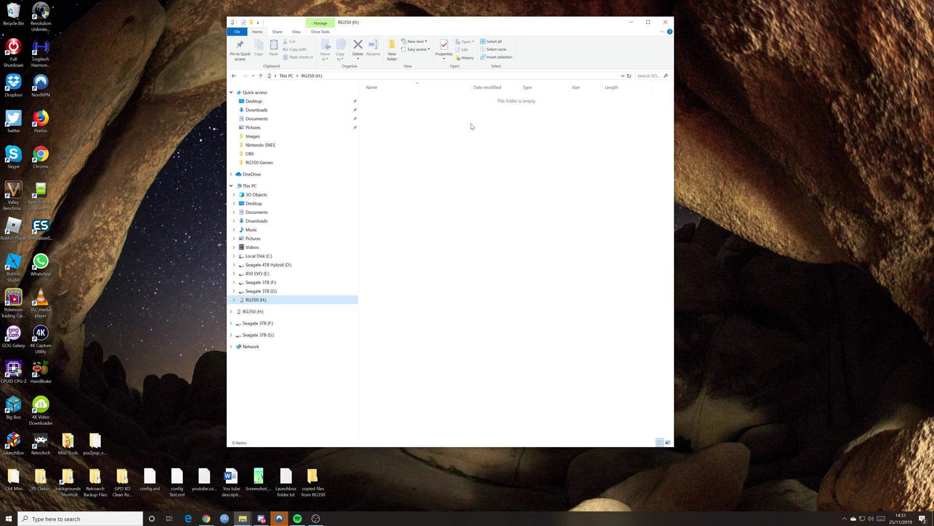
right_click(266, 301)
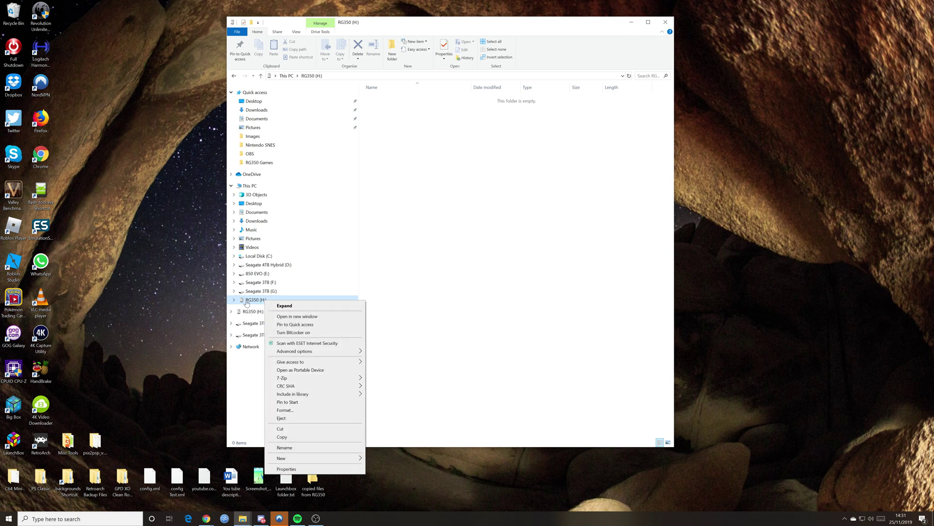
left_click(307, 411)
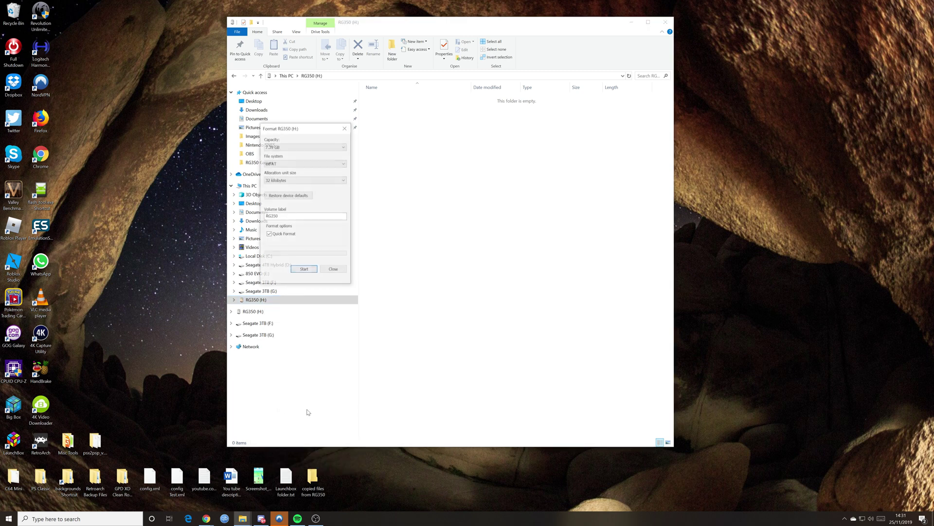
left_click_drag(286, 128, 219, 123)
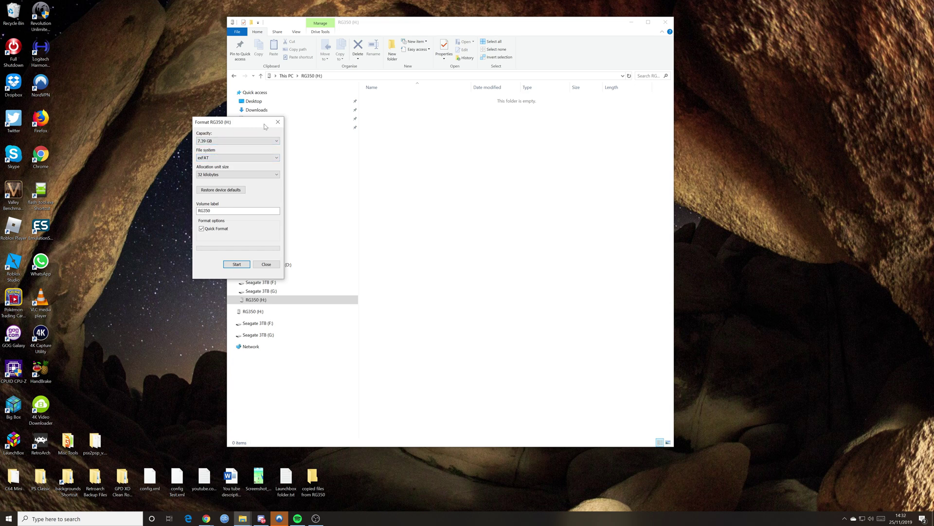
left_click_drag(264, 127, 264, 109)
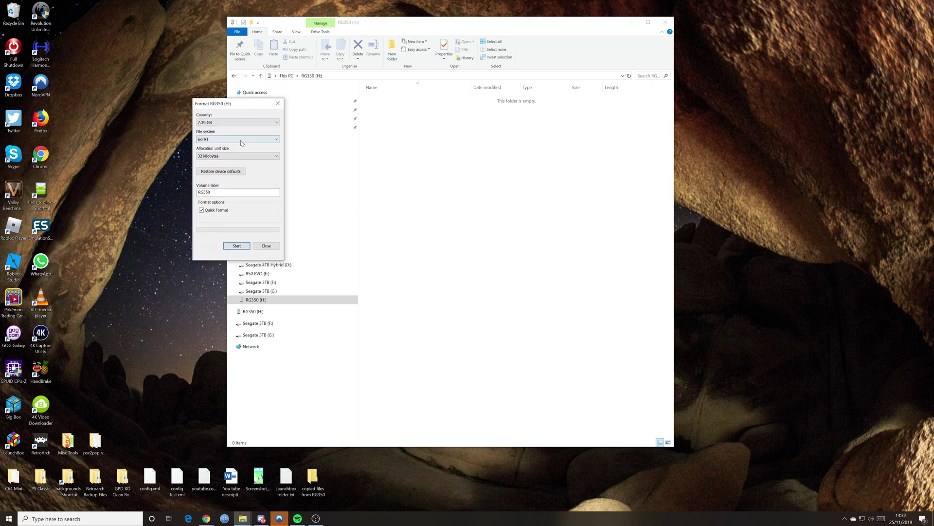
left_click(277, 139)
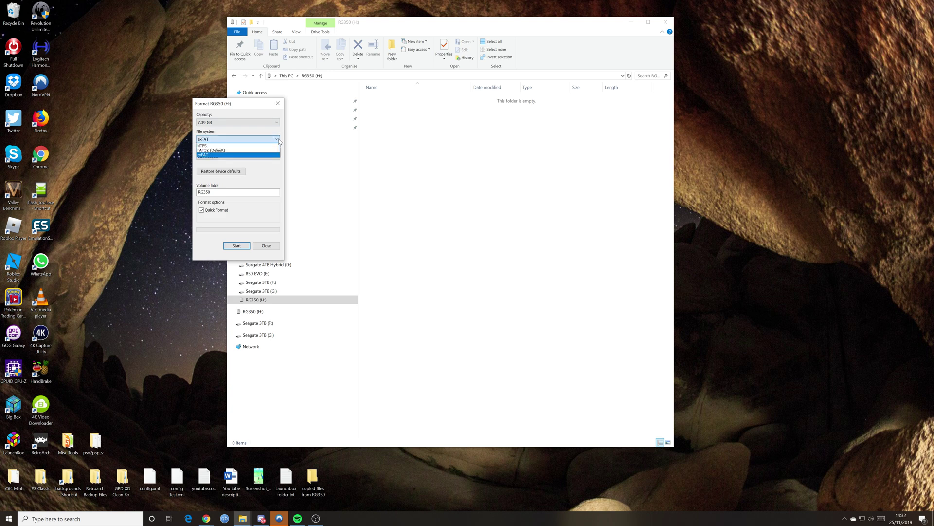
left_click(214, 145)
left_click(245, 138)
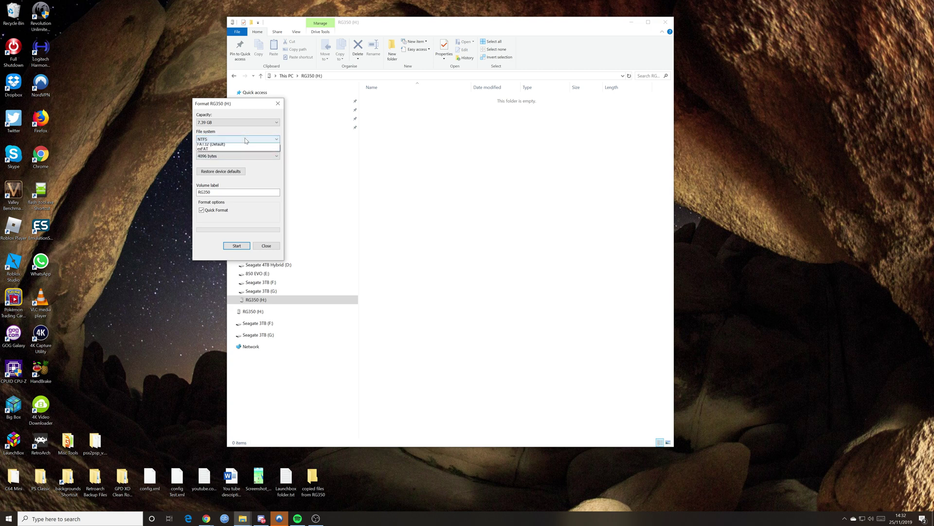
left_click(224, 156)
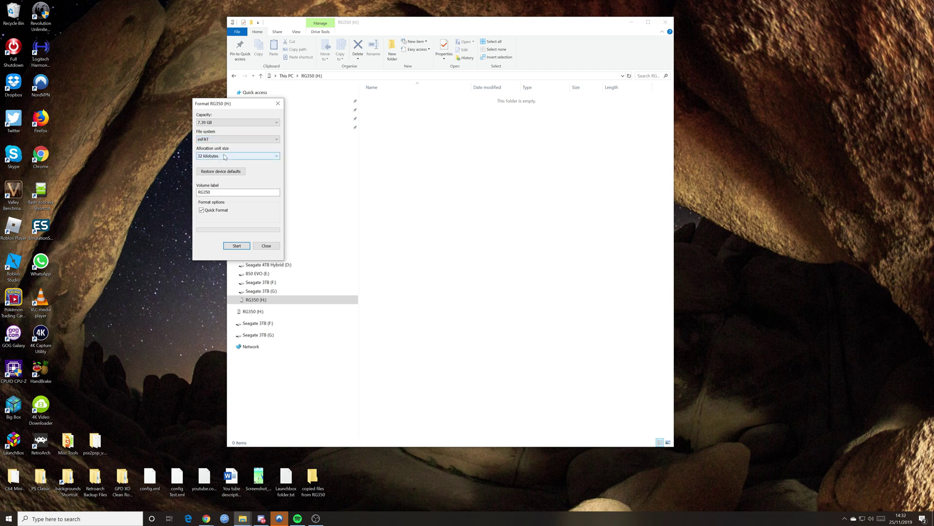
left_click(225, 139)
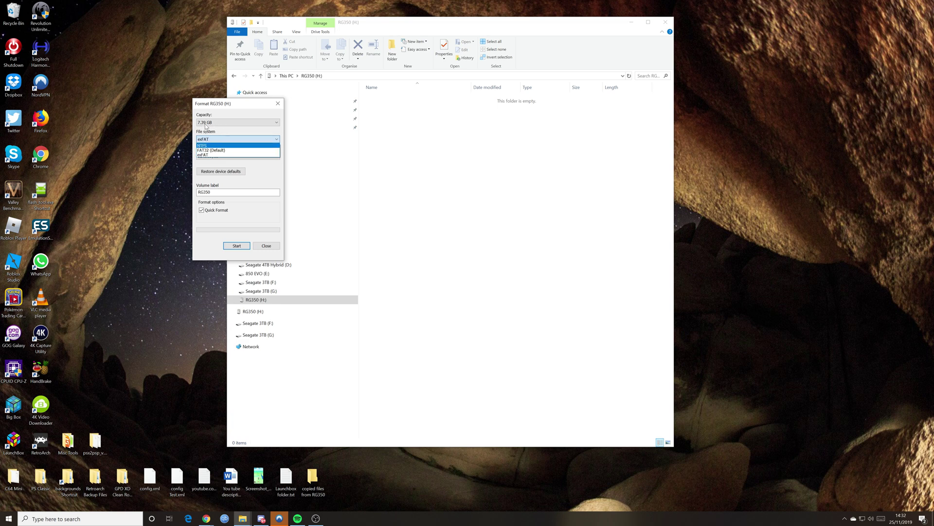
left_click(263, 245)
left_click(267, 246)
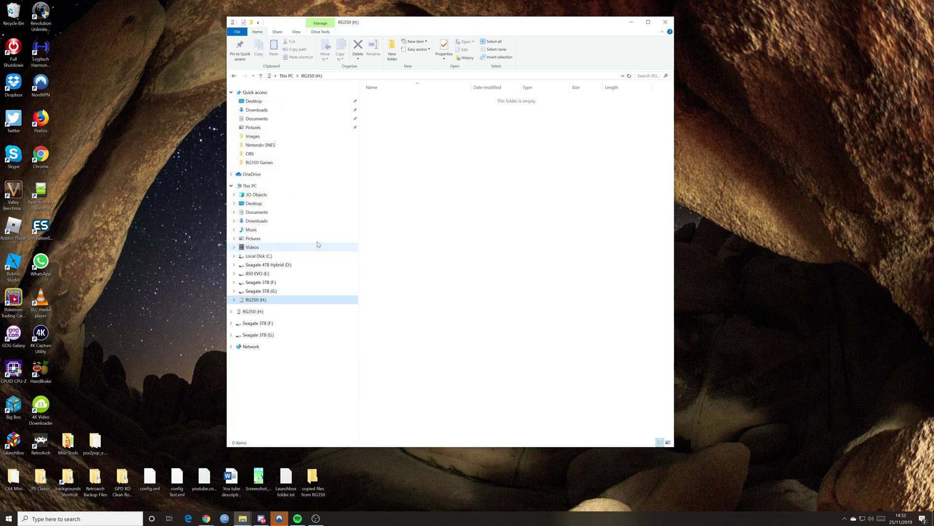
left_click_drag(477, 27, 645, 75)
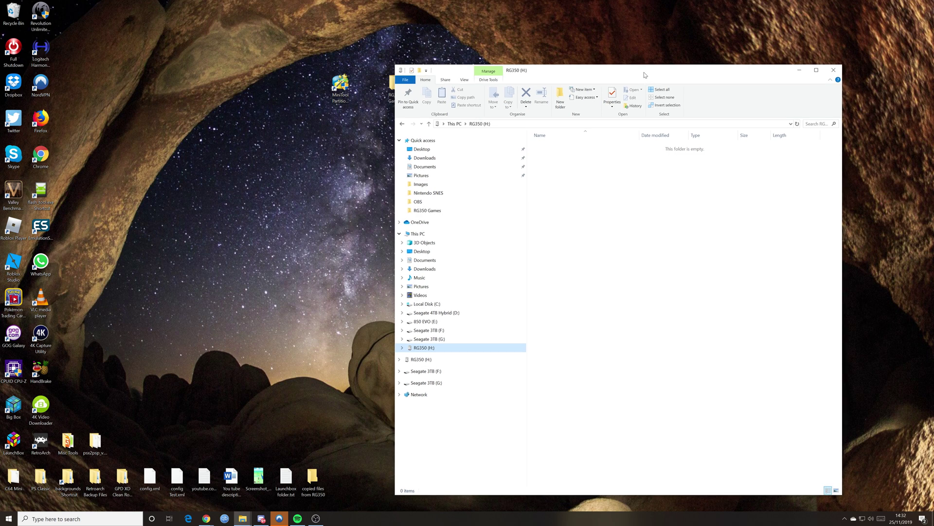
left_click_drag(643, 74, 690, 46)
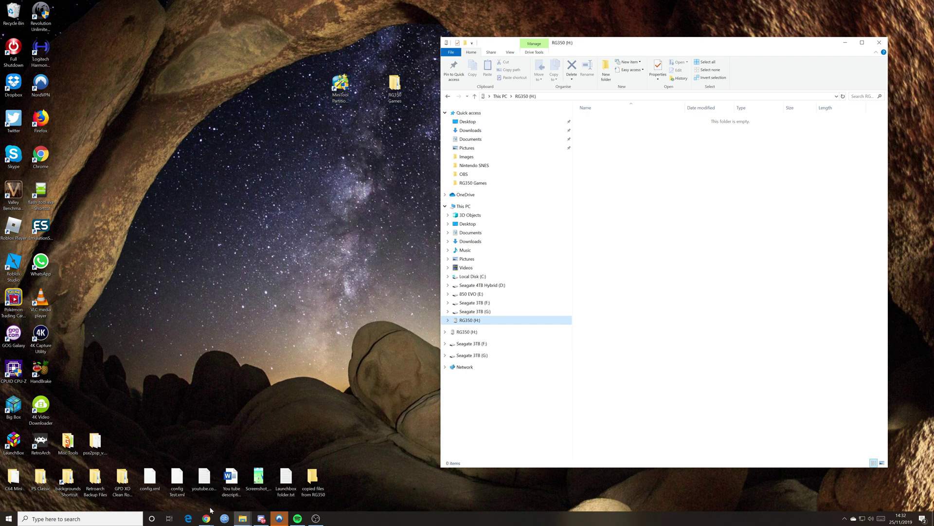
Look over the MiniTool download page in Chrome, then minimize the browser
mouse_move(207, 518)
left_click(233, 486)
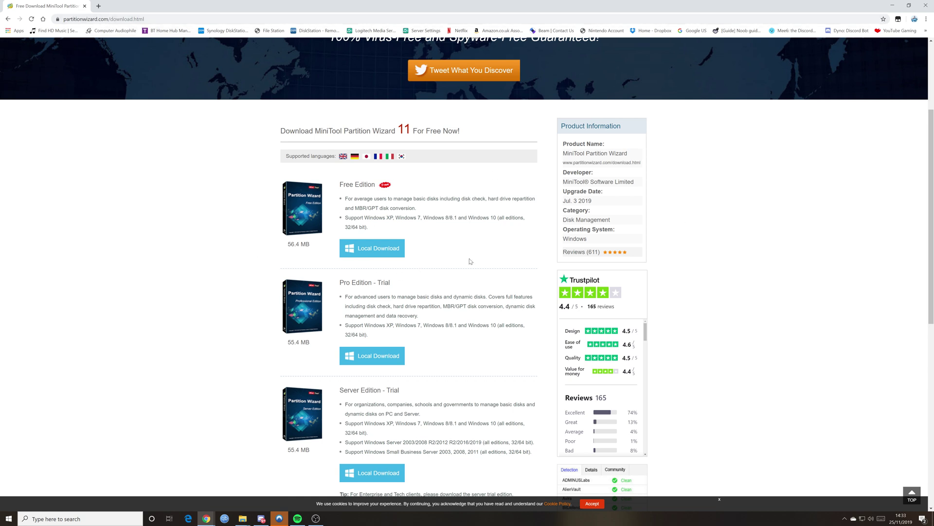
scroll(445, 265, "up", 2)
scroll(443, 258, "down", 3)
scroll(439, 246, "up", 1)
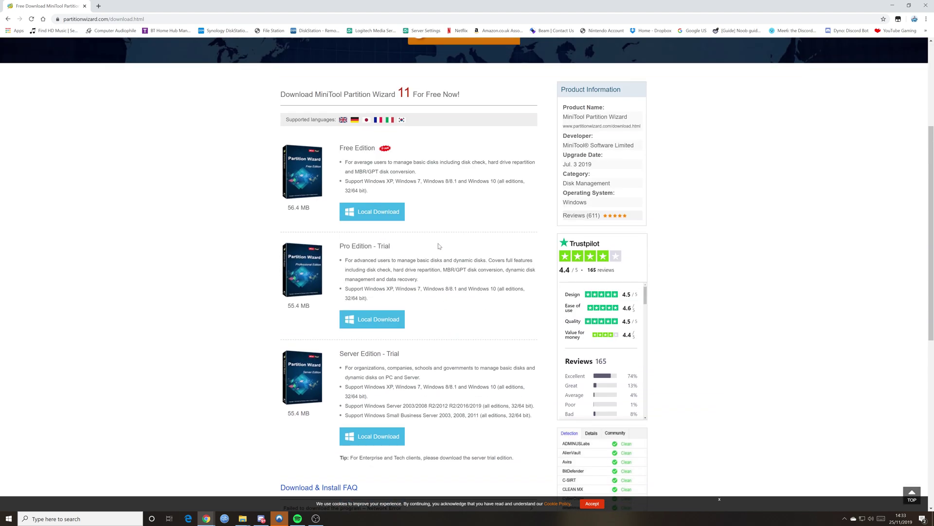
left_click(892, 6)
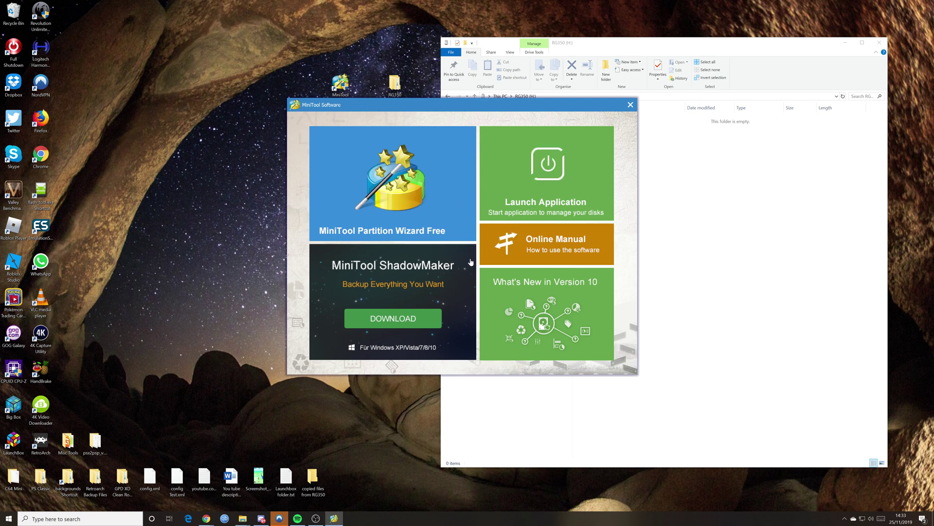
Launch MiniTool Partition Wizard Free 10.2.2 and decline the version 11.5 download
left_click(525, 192)
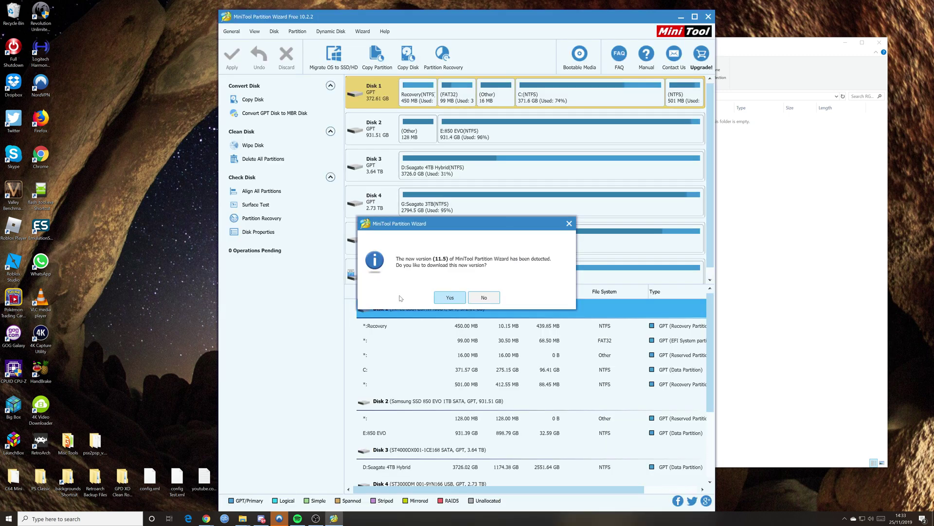
left_click(492, 301)
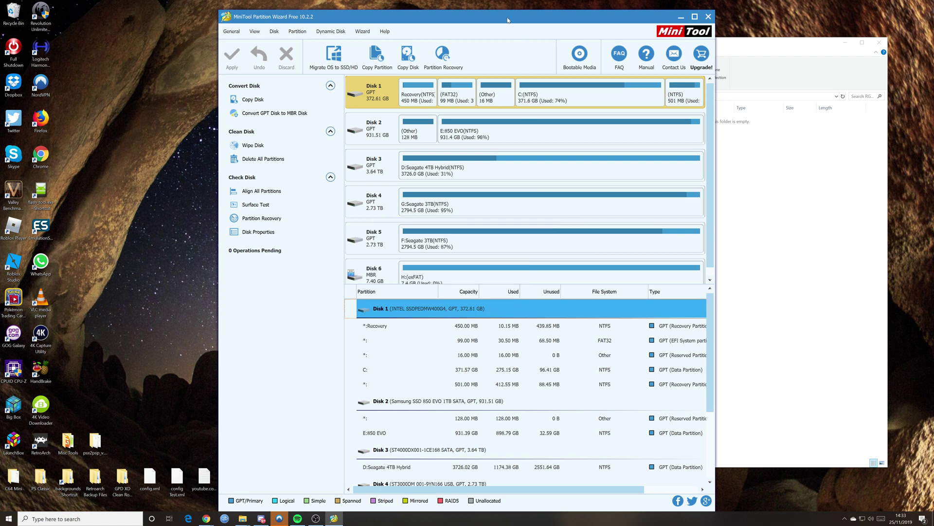
Recheck the RG350 (H:) drive properties in File Explorer, confirming it is still exFAT
left_click_drag(508, 20, 455, 17)
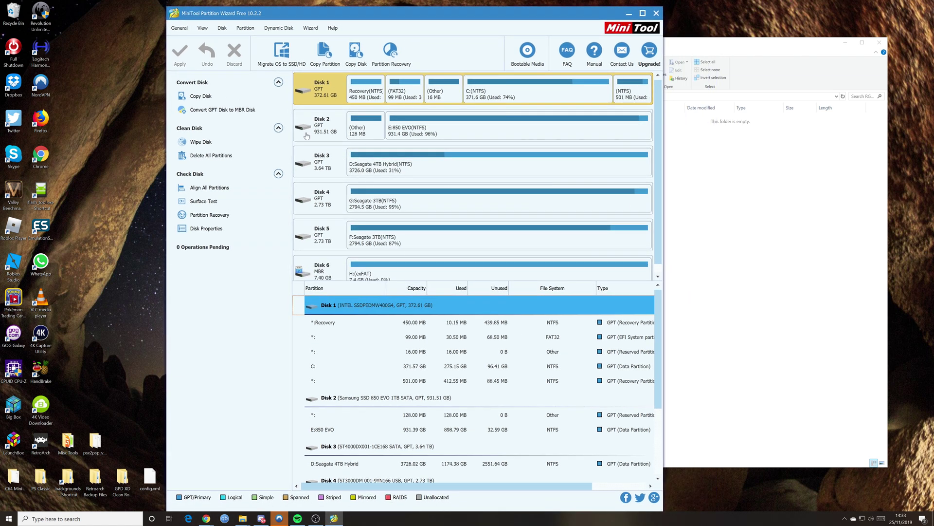
scroll(660, 268, "down", 1)
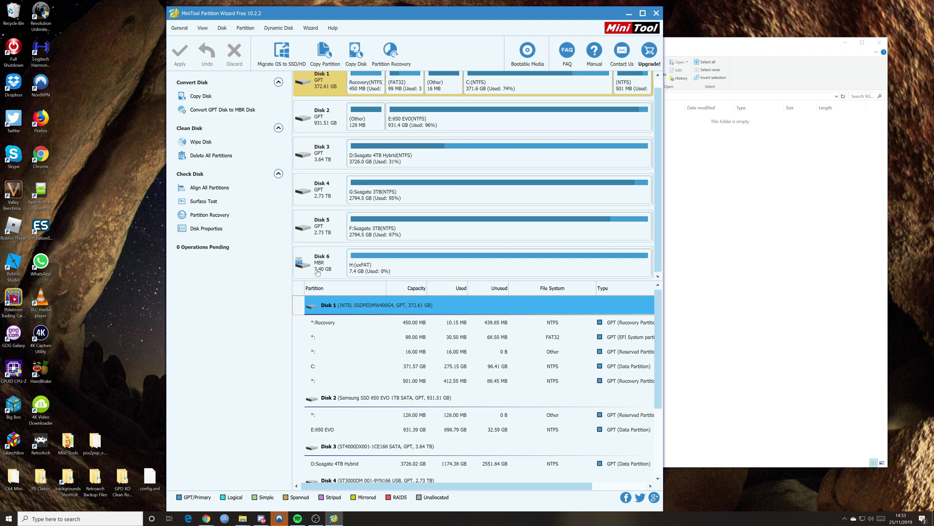
left_click(718, 48)
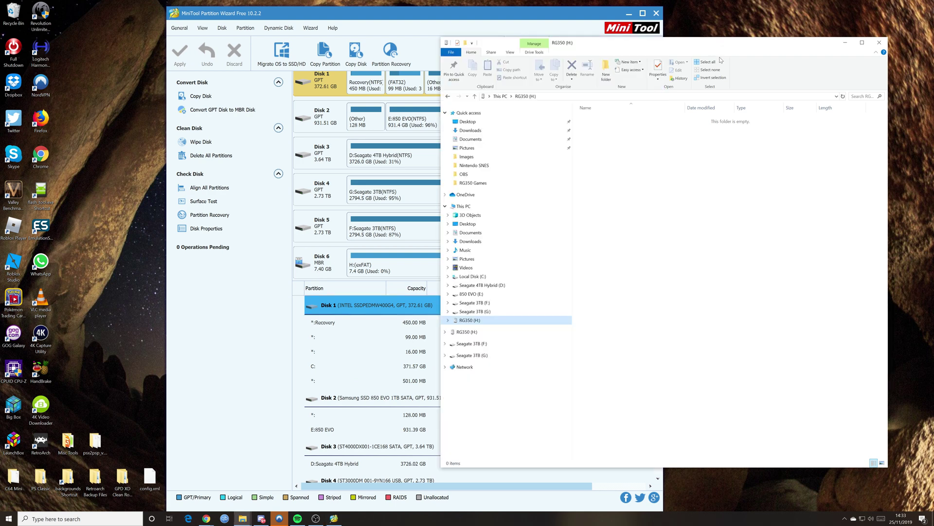
right_click(473, 322)
left_click(529, 488)
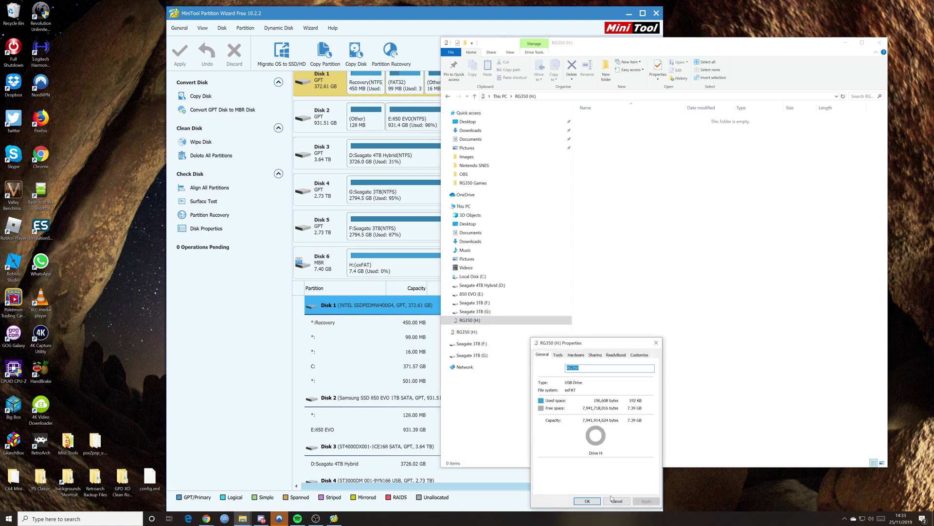
left_click(614, 500)
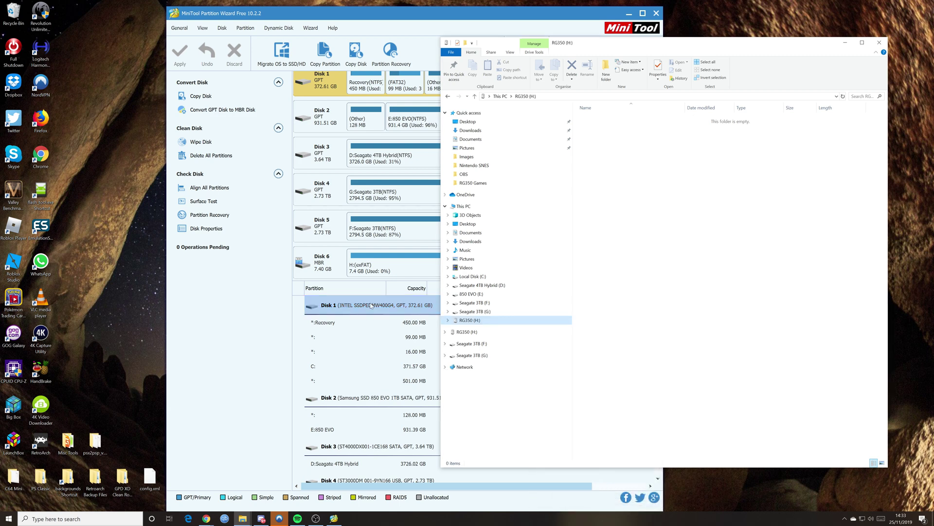
Back in Partition Wizard, bring up the actions for Disk 6's 7.4 GB exFAT H: partition
left_click(413, 243)
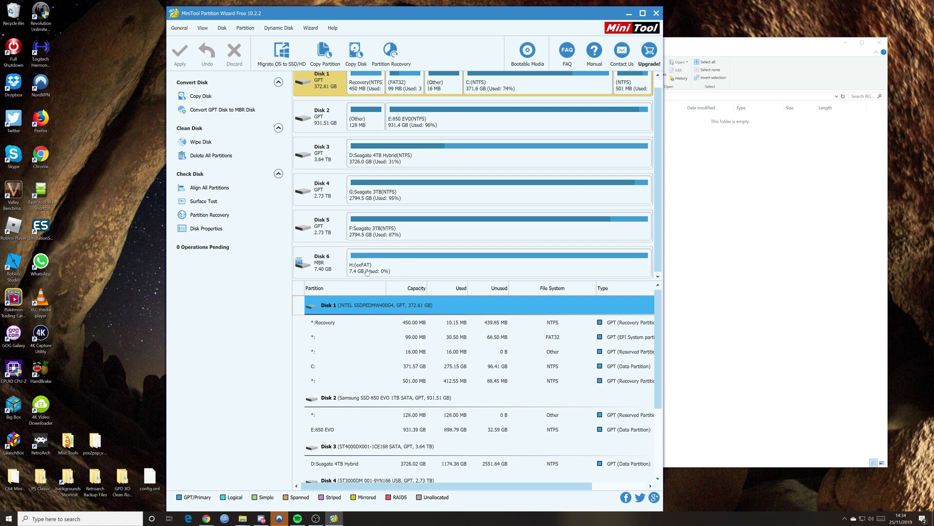
scroll(455, 143, "up", 1)
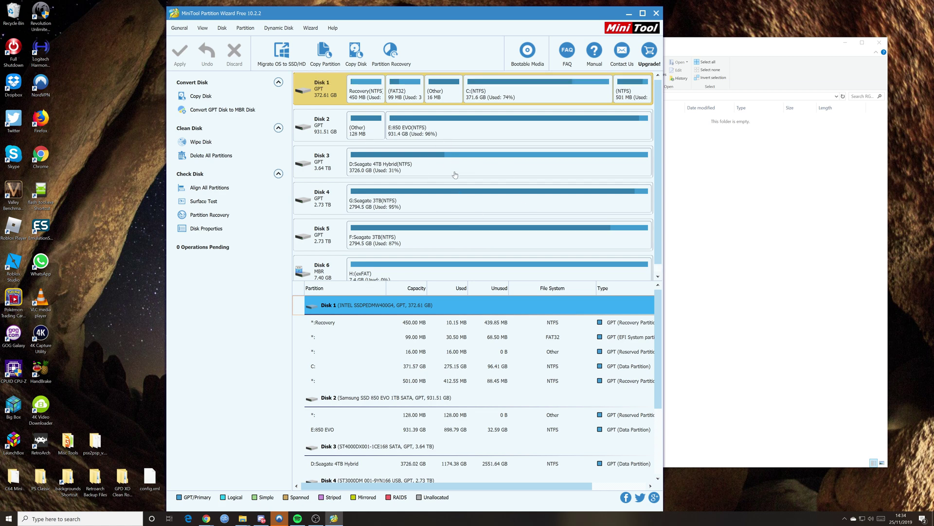
scroll(453, 177, "down", 1)
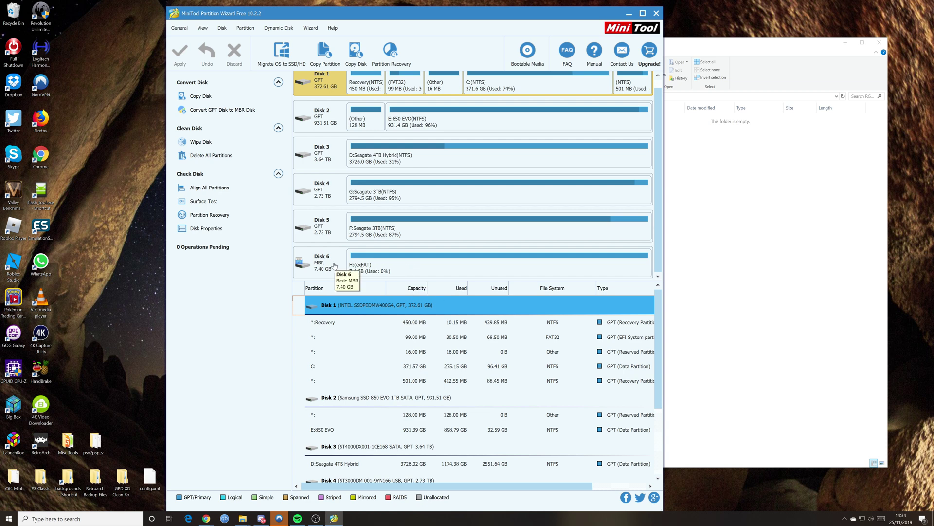
right_click(445, 269)
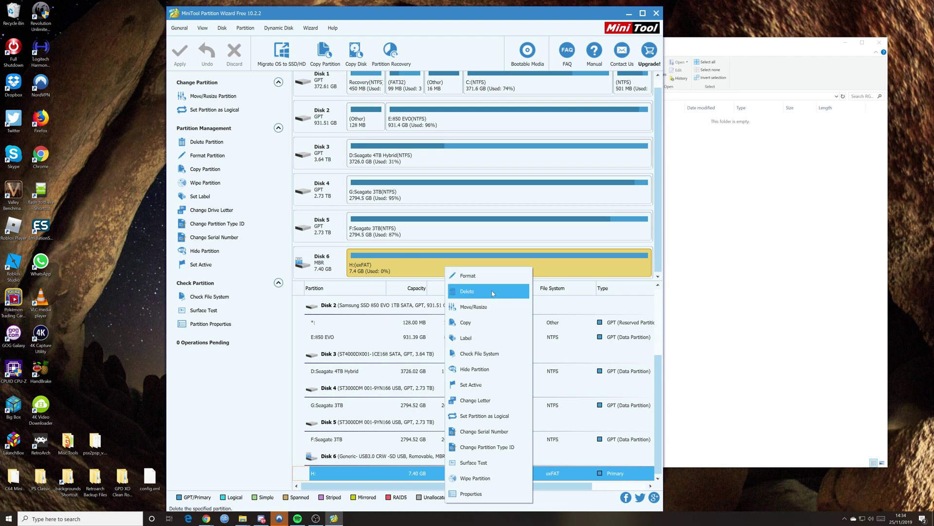
Queue deletion of Disk 6's H: partition, leaving 7.4 GB unallocated
left_click(408, 270)
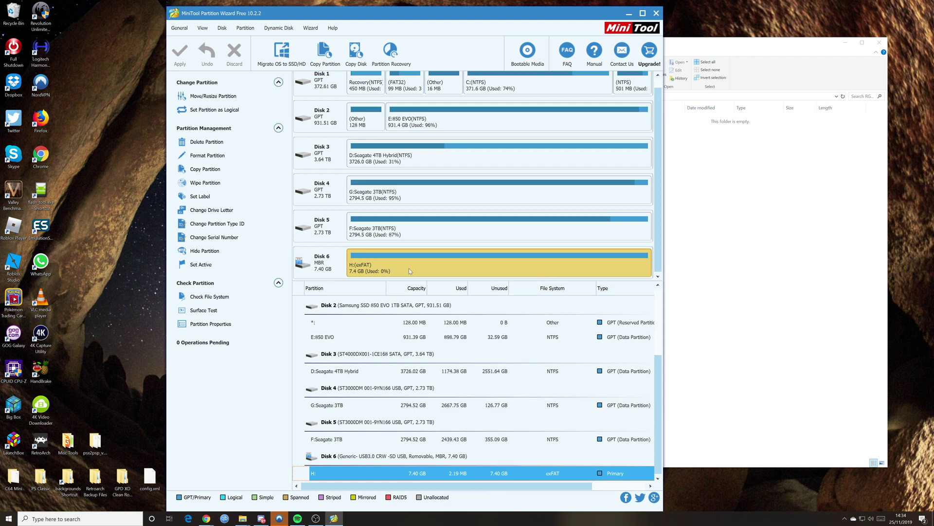
right_click(433, 271)
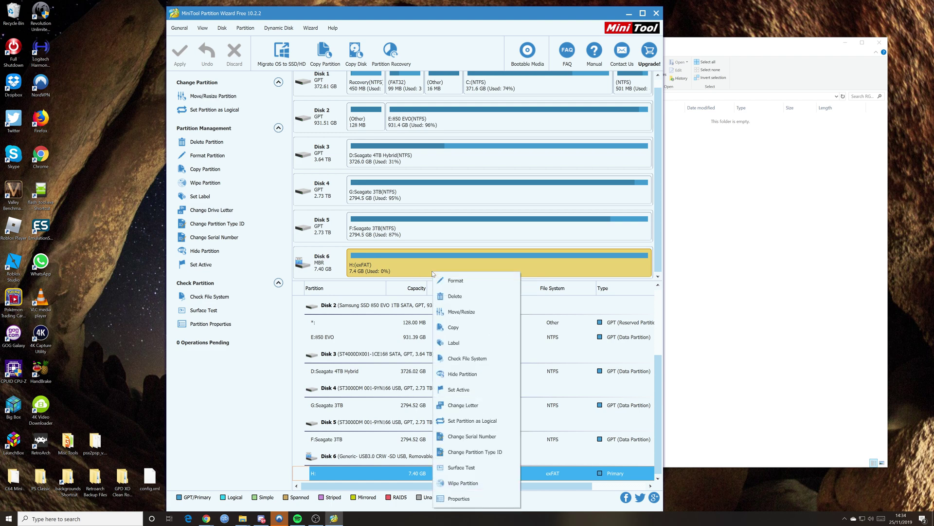
left_click(464, 297)
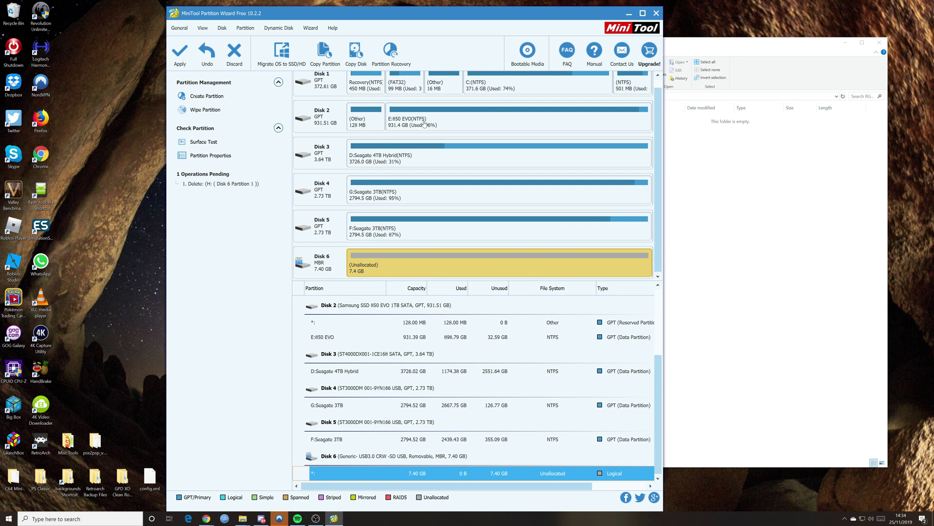
right_click(425, 262)
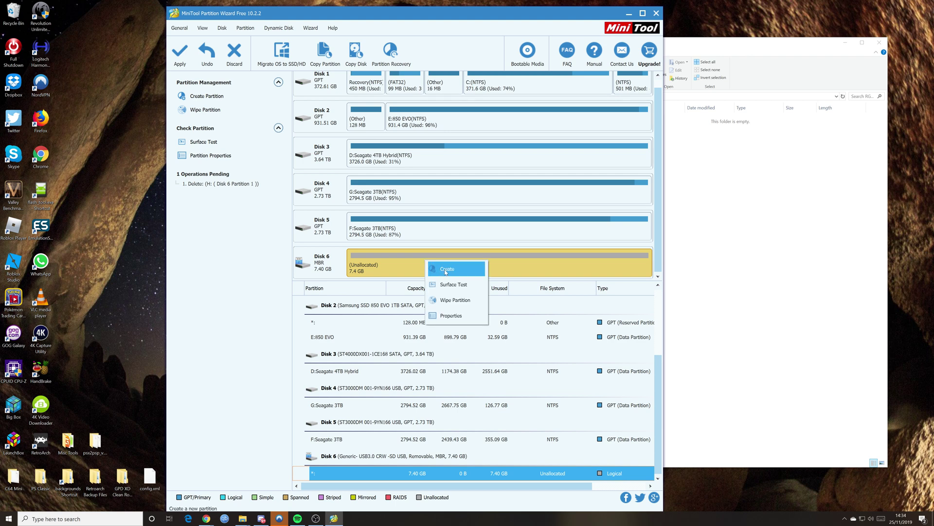
Create a new 7.40 GB primary FAT32 partition in Disk 6's unallocated space
left_click(446, 269)
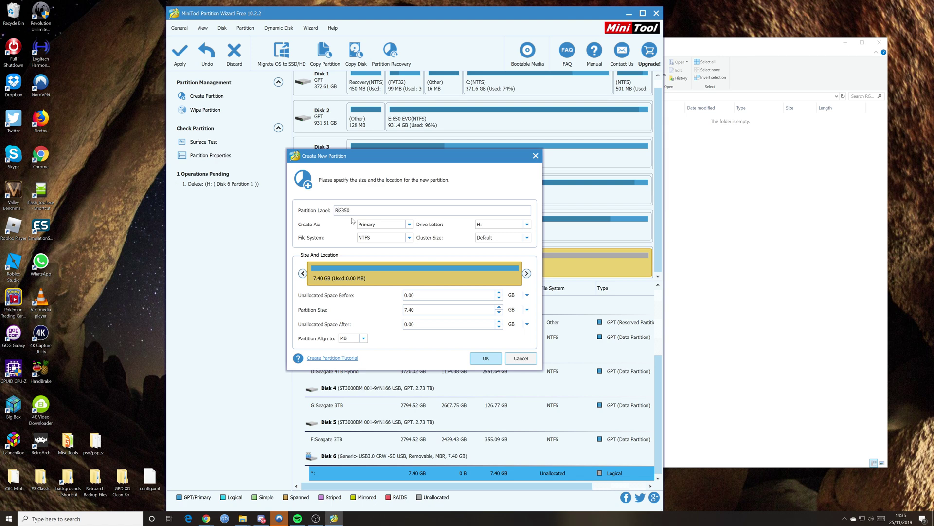
left_click(409, 238)
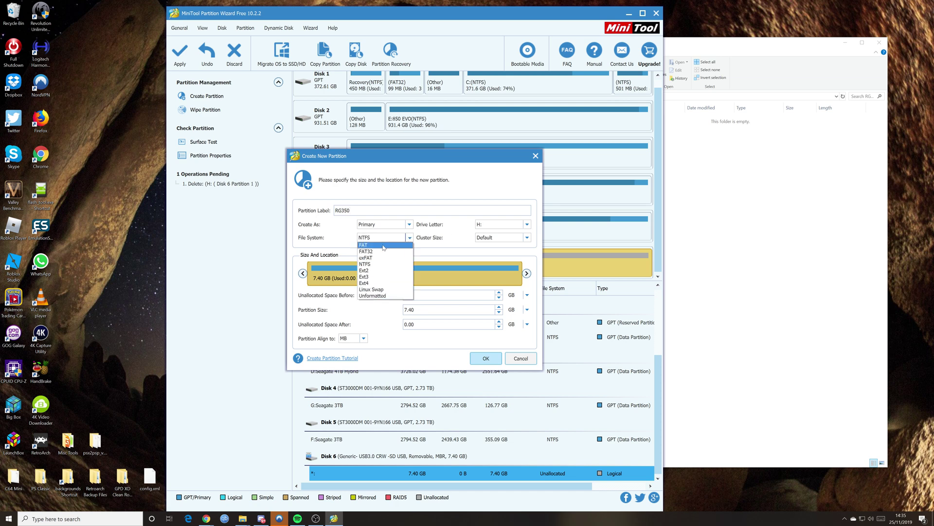
left_click(382, 251)
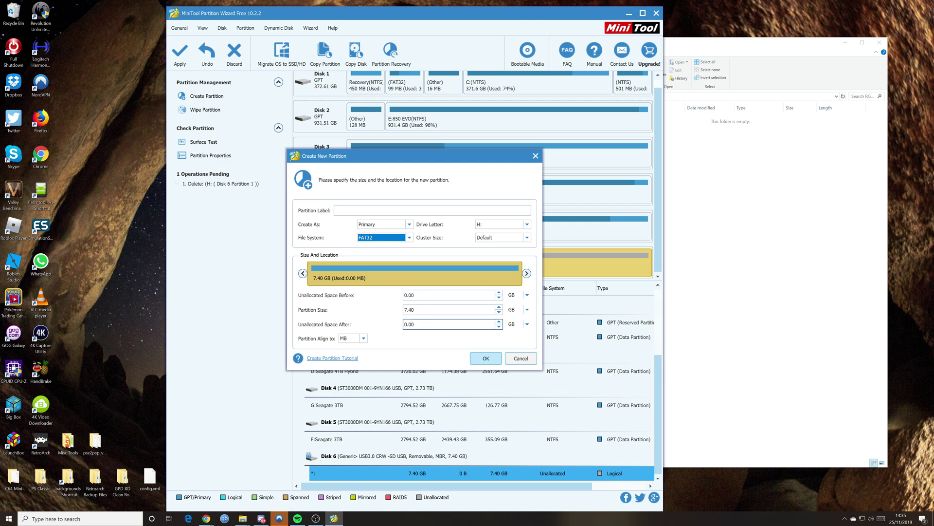
left_click(485, 359)
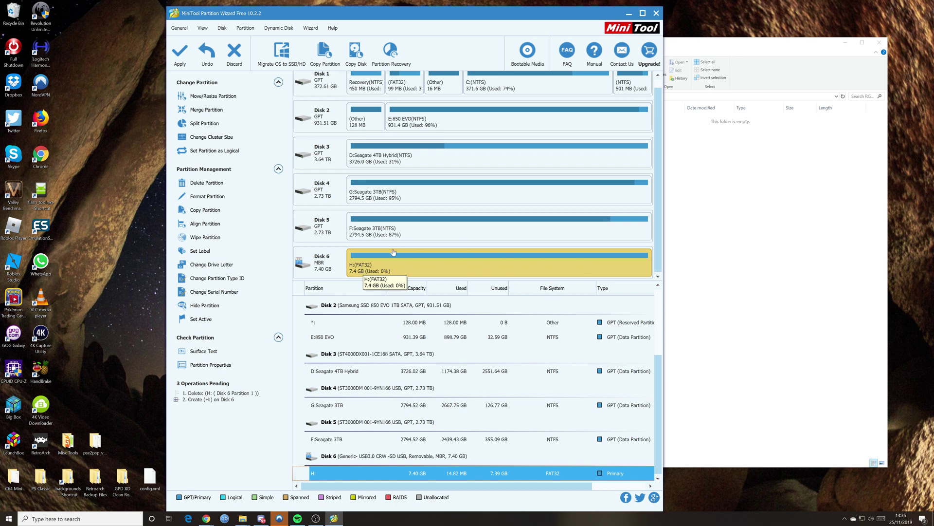
Format the new H: partition as FAT32 with the volume label RG350
right_click(464, 274)
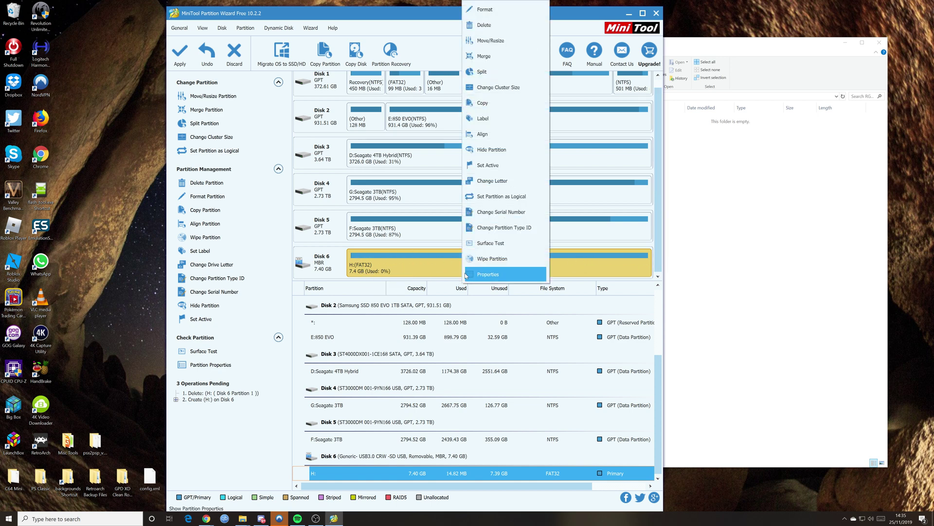
left_click(506, 11)
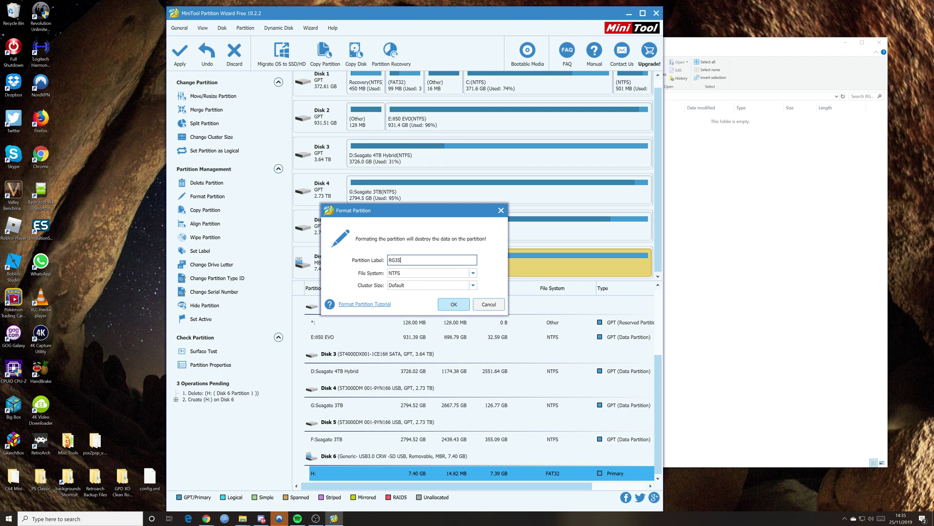
left_click(474, 273)
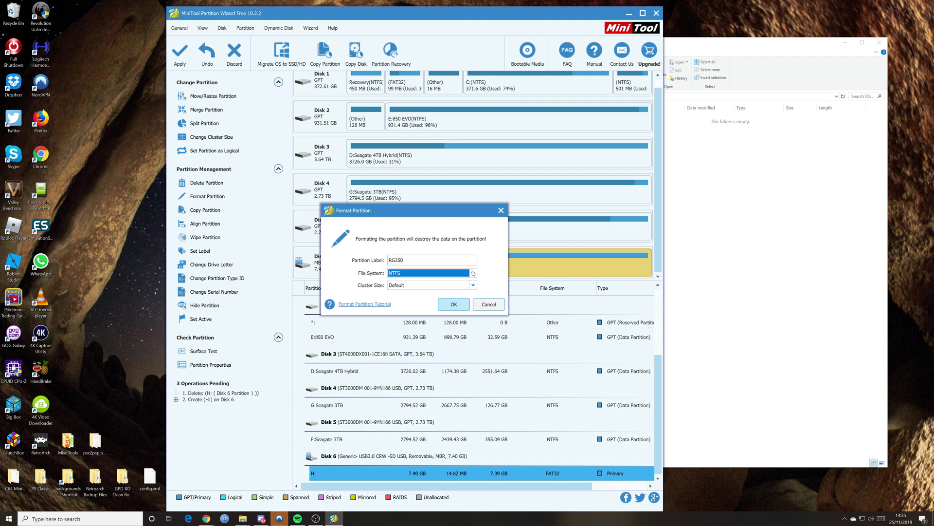
left_click(438, 281)
left_click(454, 304)
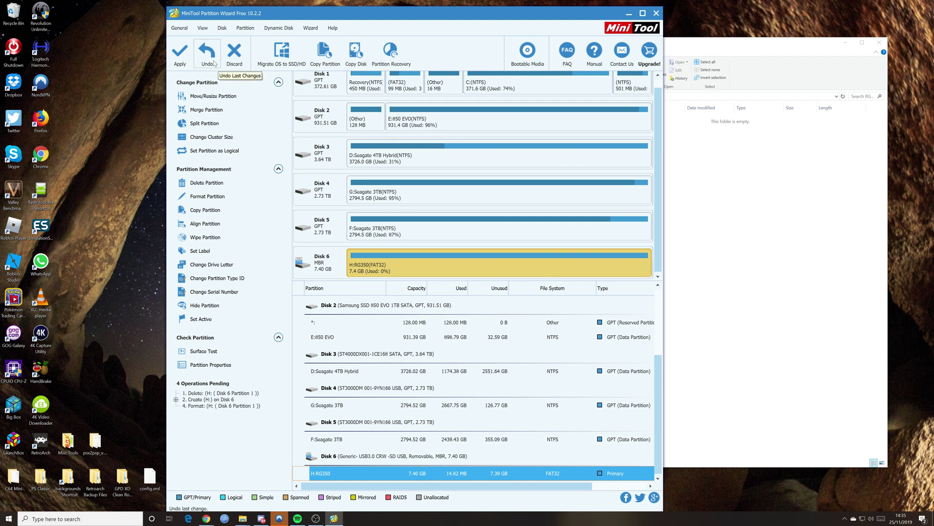
Apply all four pending operations and acknowledge the success message
left_click(180, 55)
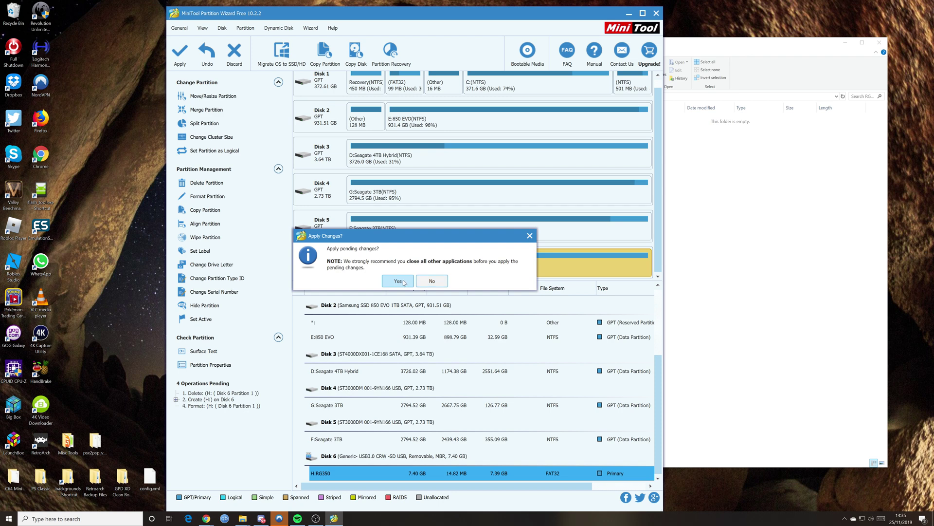
left_click(398, 280)
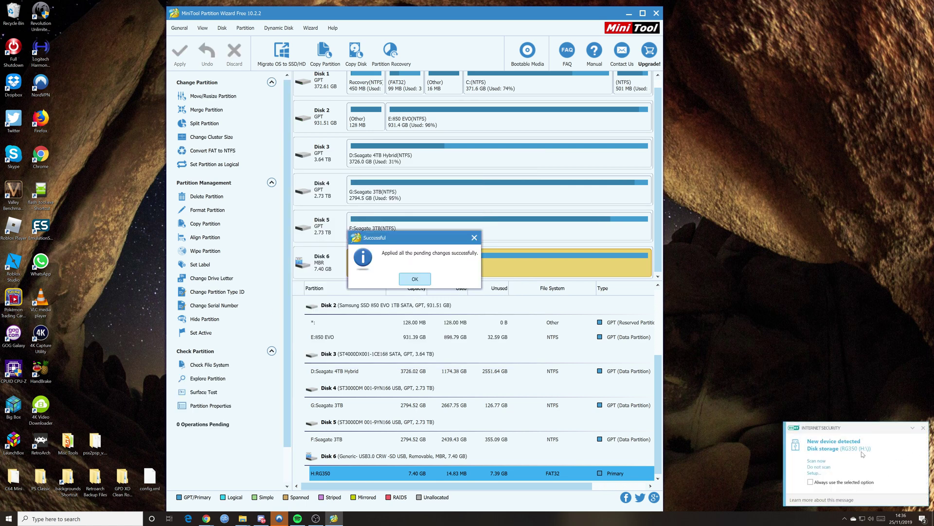
left_click(415, 278)
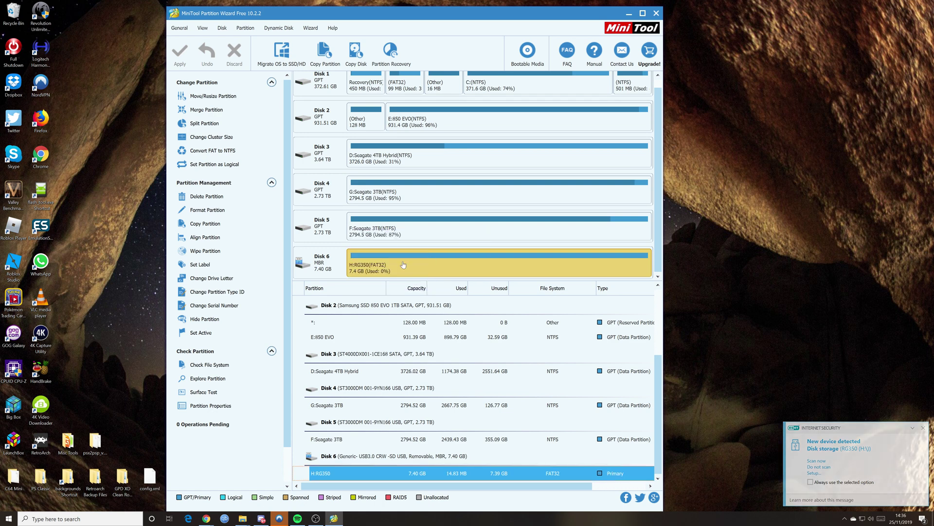
Close Partition Wizard and open the empty, reformatted RG350 (H:) drive in File Explorer
left_click(657, 13)
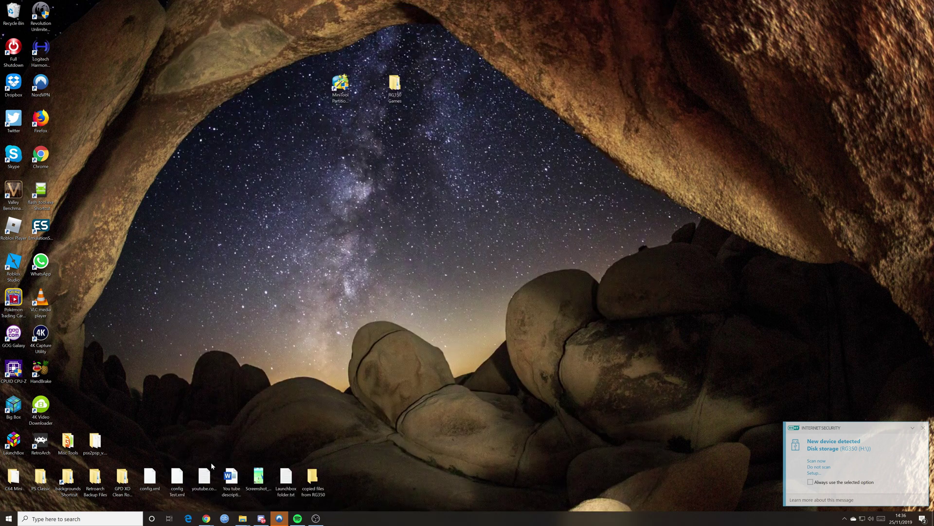
right_click(243, 519)
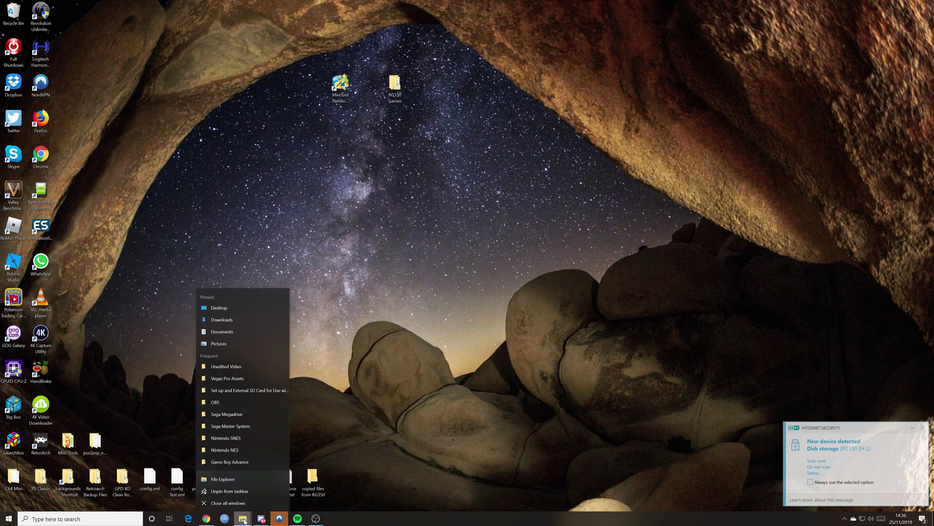
left_click(223, 479)
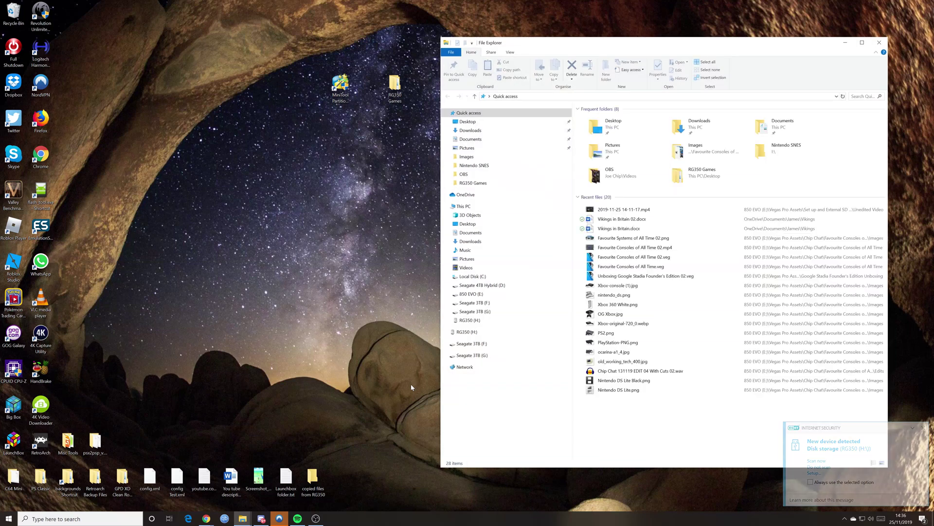
left_click(467, 321)
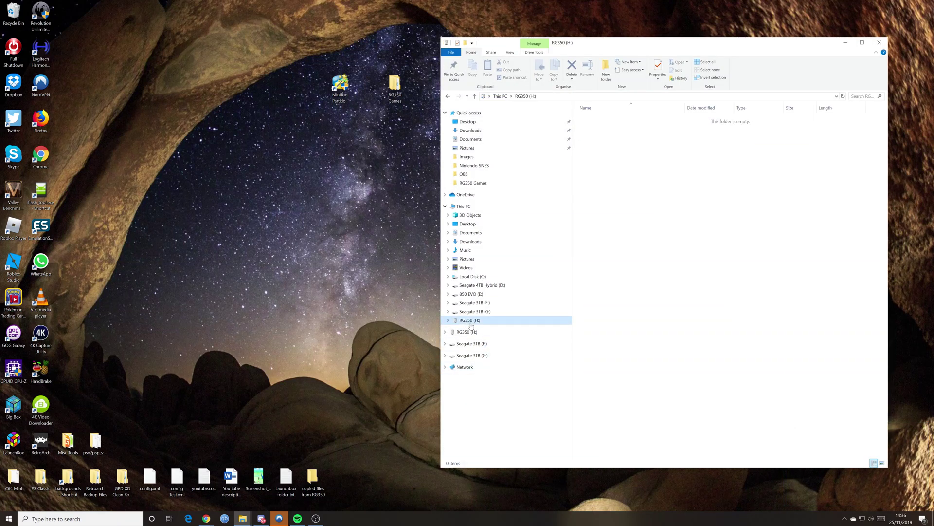
left_click_drag(714, 47, 355, 119)
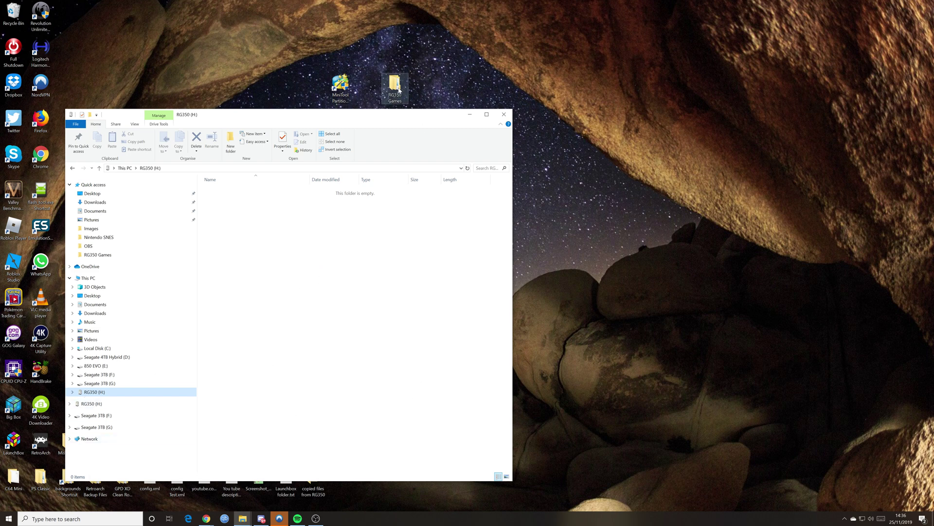
Copy all five game folders from RG350 Games onto the RG350 (H:) drive
left_click_drag(398, 89, 612, 84)
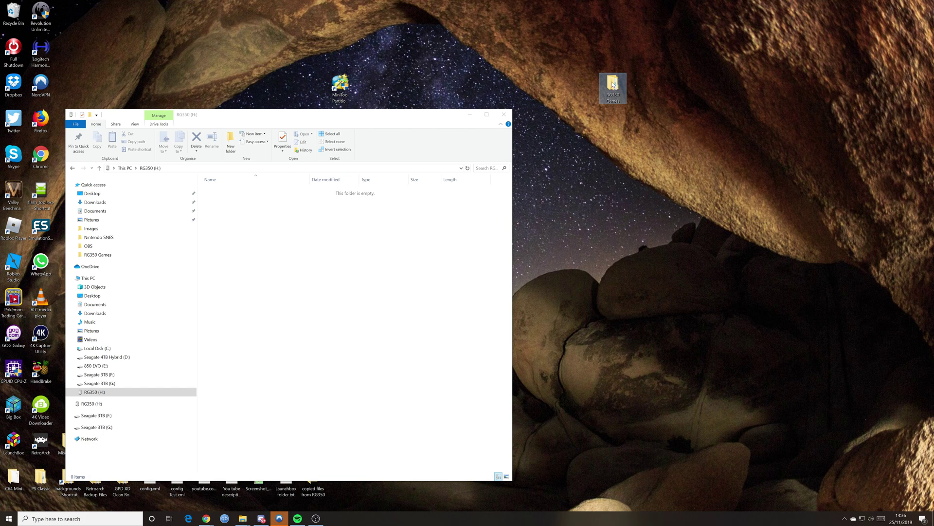
double_click(612, 84)
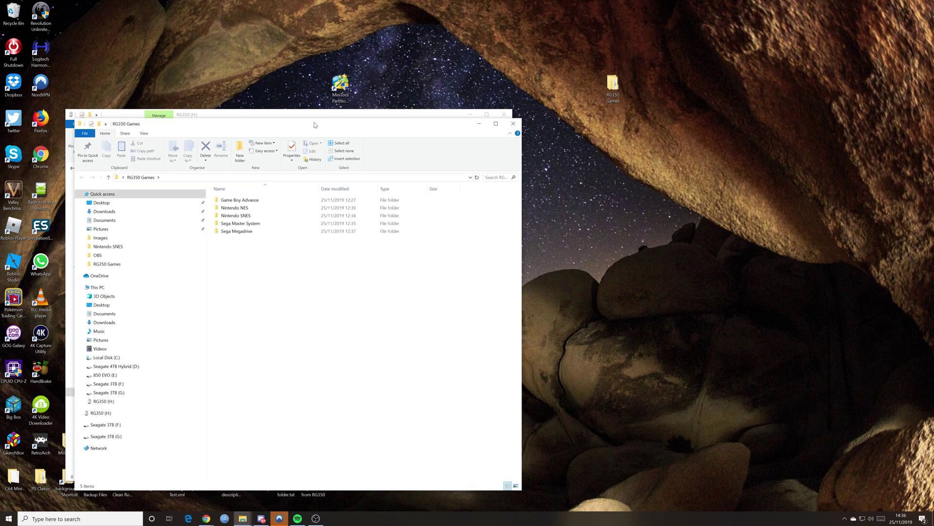
left_click_drag(312, 115, 683, 92)
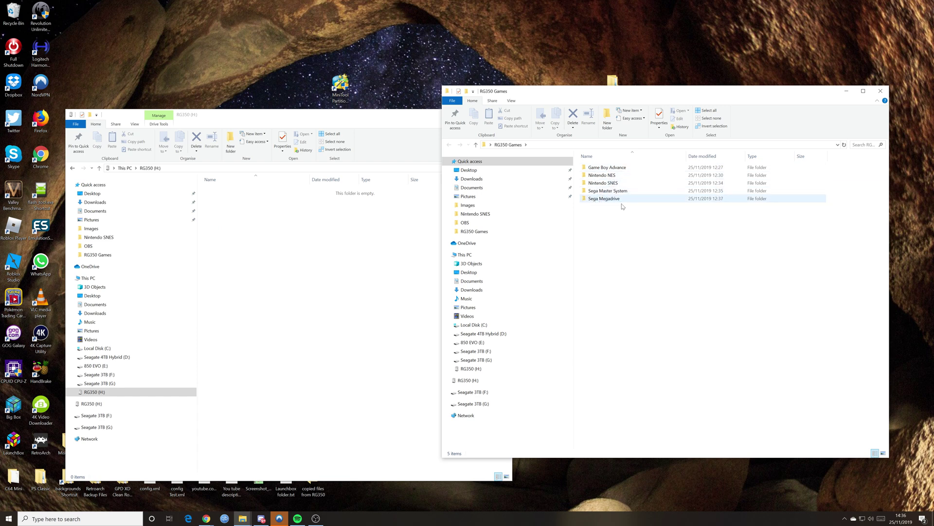
left_click_drag(627, 221, 246, 253)
left_click(267, 271)
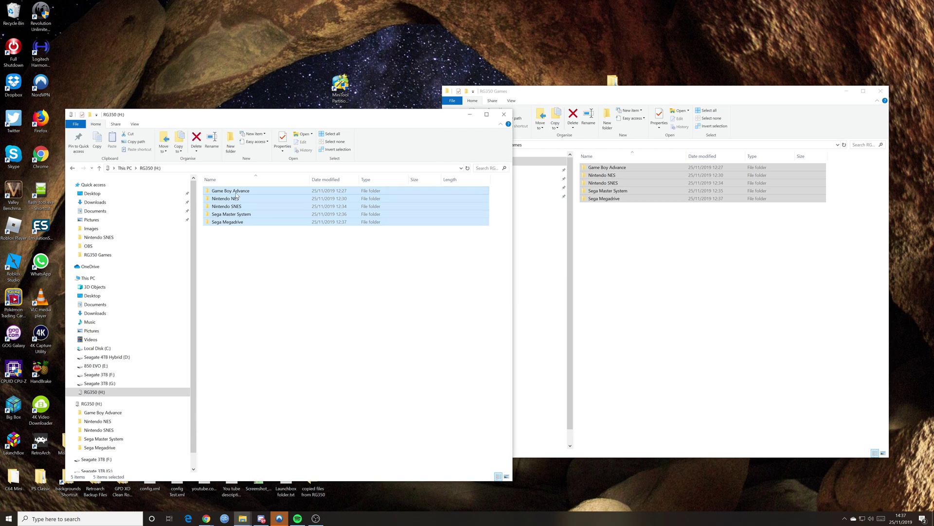
Verify the copied Game Boy Advance, NES and SNES folders contain their ROM zips
double_click(237, 193)
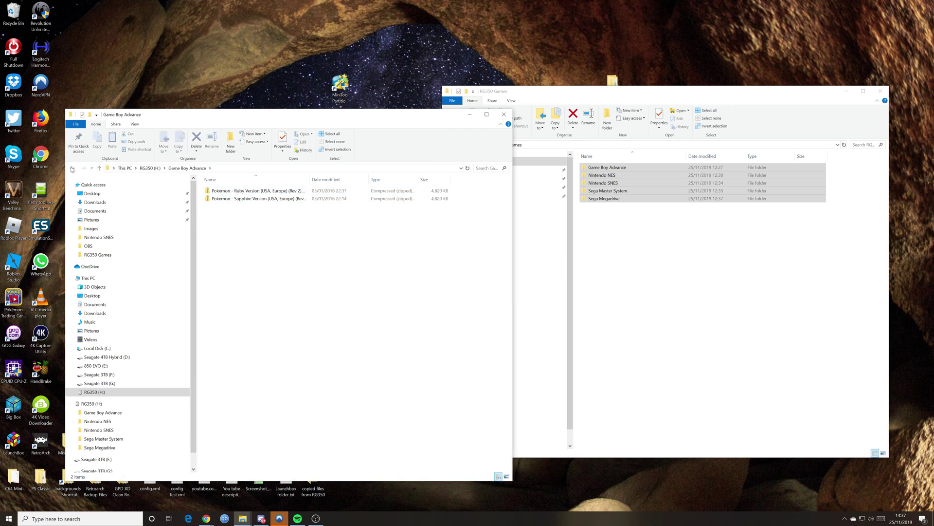
left_click(72, 169)
left_click(238, 206)
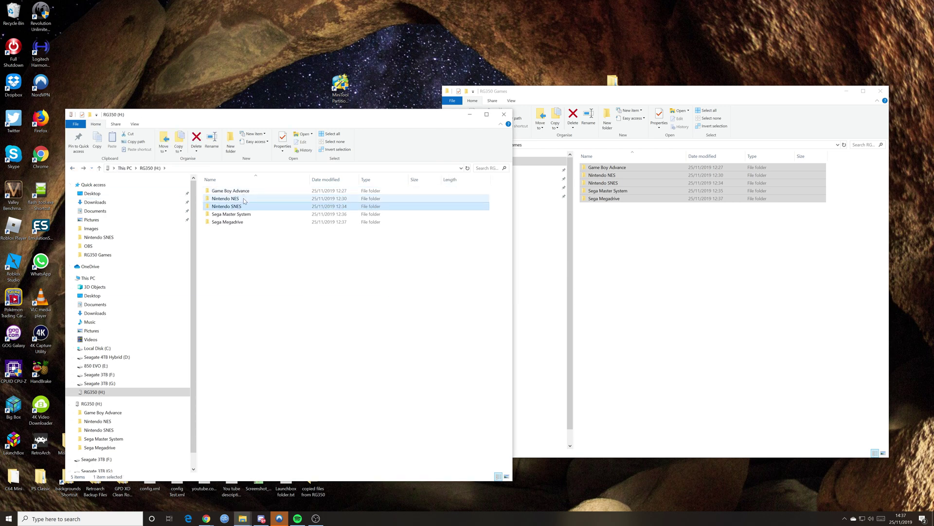
double_click(244, 199)
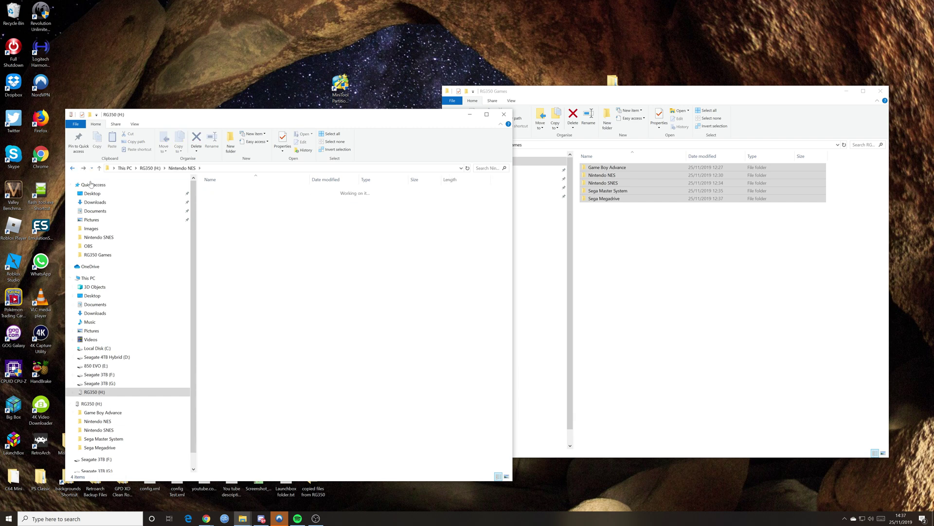
left_click(72, 167)
double_click(229, 206)
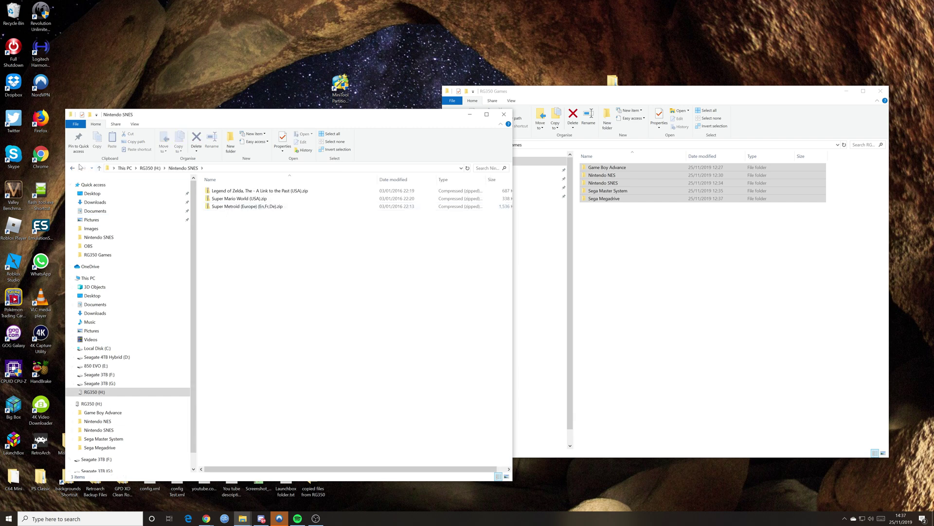
left_click(73, 168)
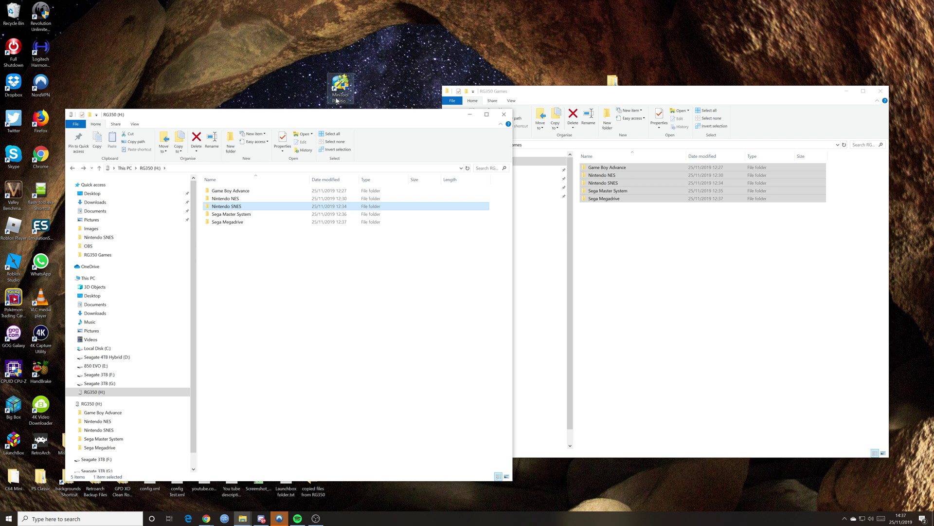
left_click_drag(341, 117, 312, 69)
left_click_drag(650, 94, 679, 62)
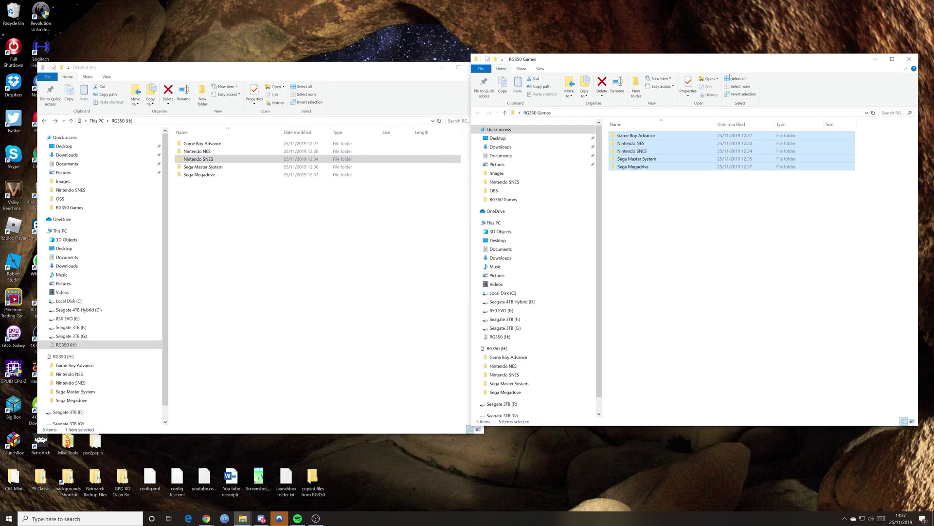
Close the RG350 Games window and confirm in Properties that RG350 (H:) is FAT32
left_click(908, 60)
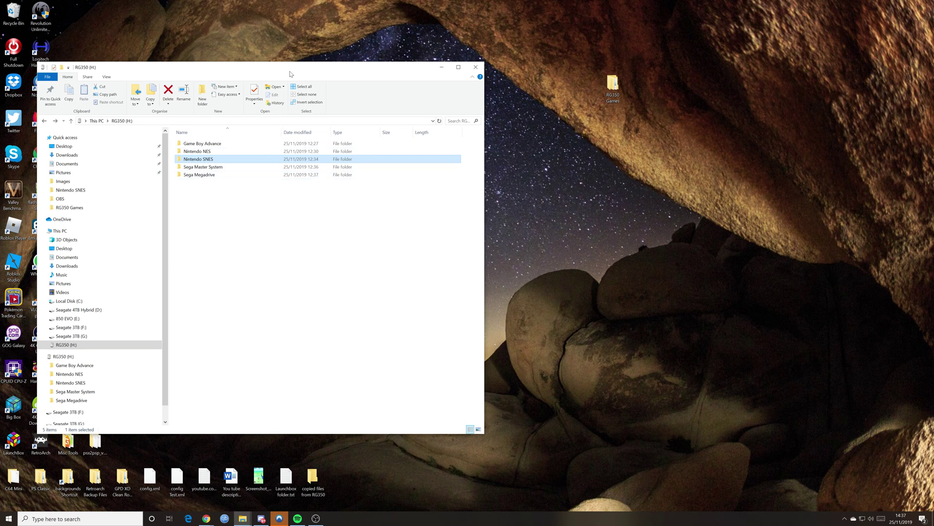
left_click_drag(292, 73, 554, 92)
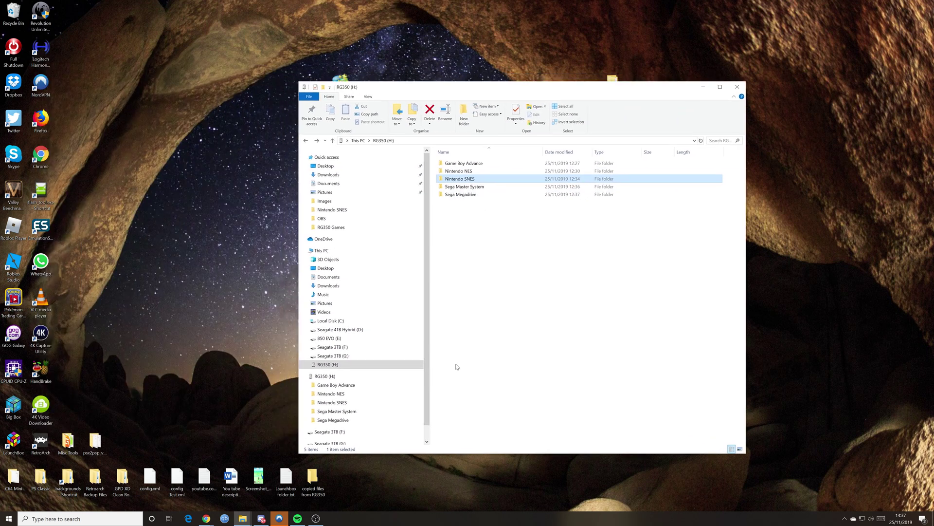
left_click(332, 366)
right_click(331, 366)
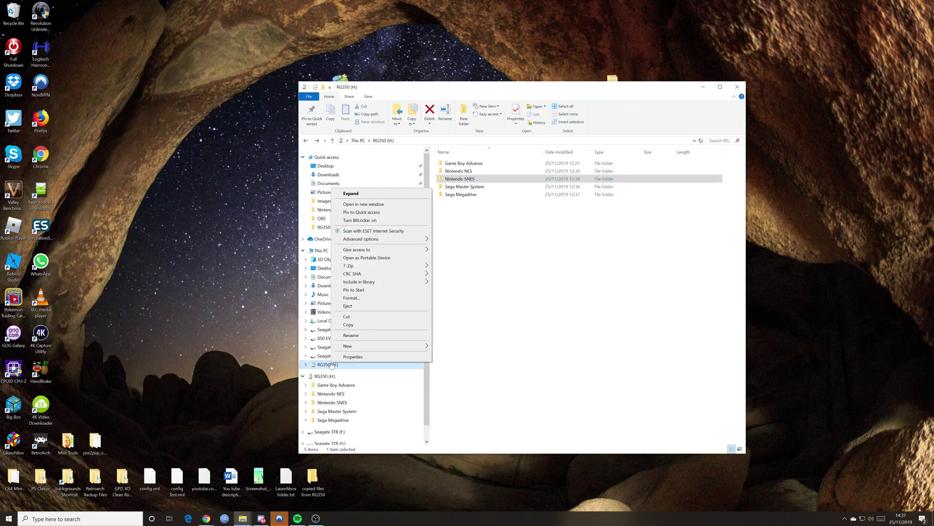
left_click(359, 358)
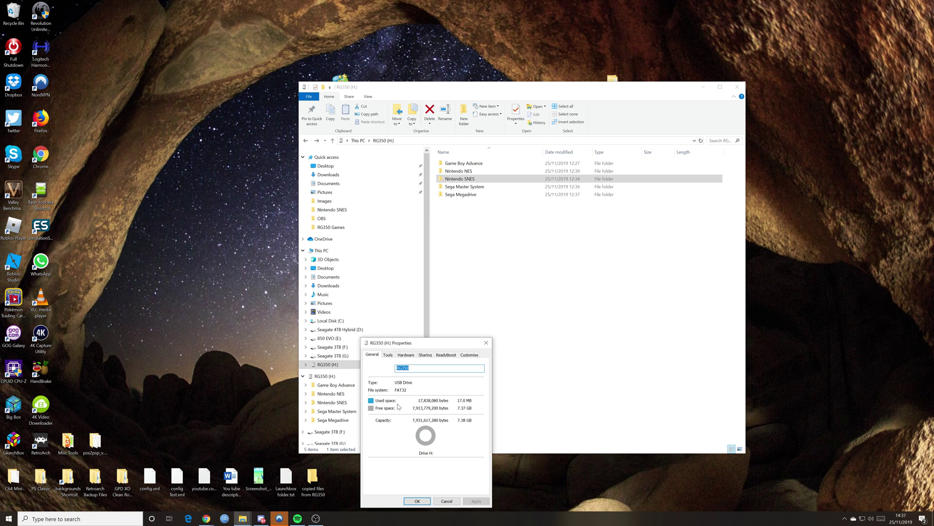
left_click(417, 502)
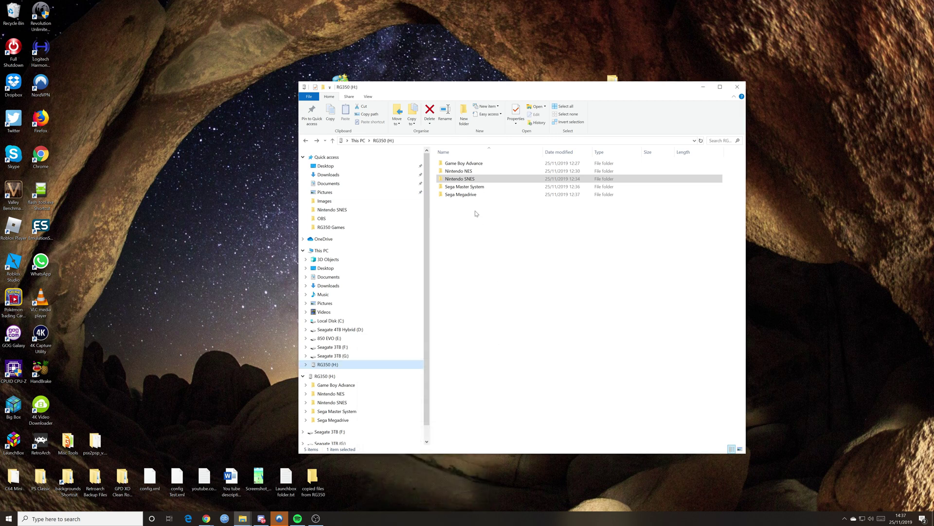
Safely eject the RG350 (H:) SD card
left_click_drag(611, 93, 684, 84)
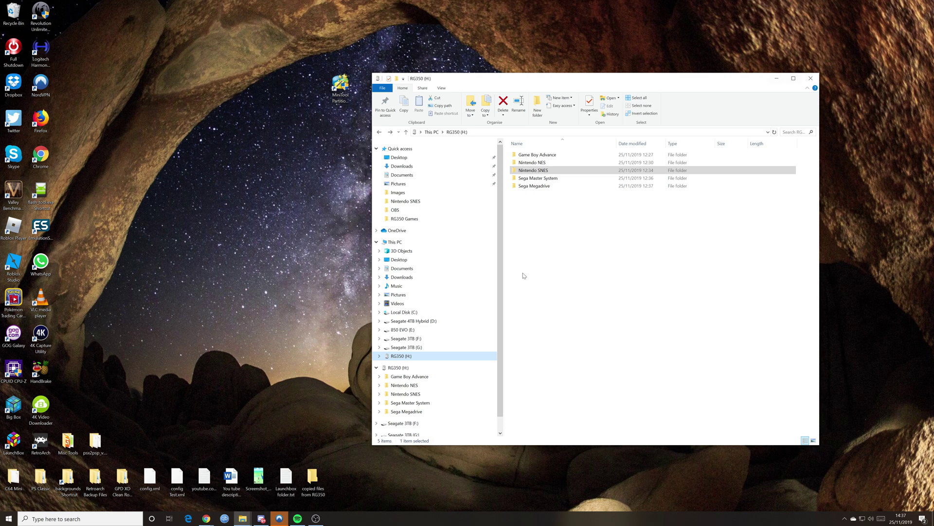
right_click(401, 359)
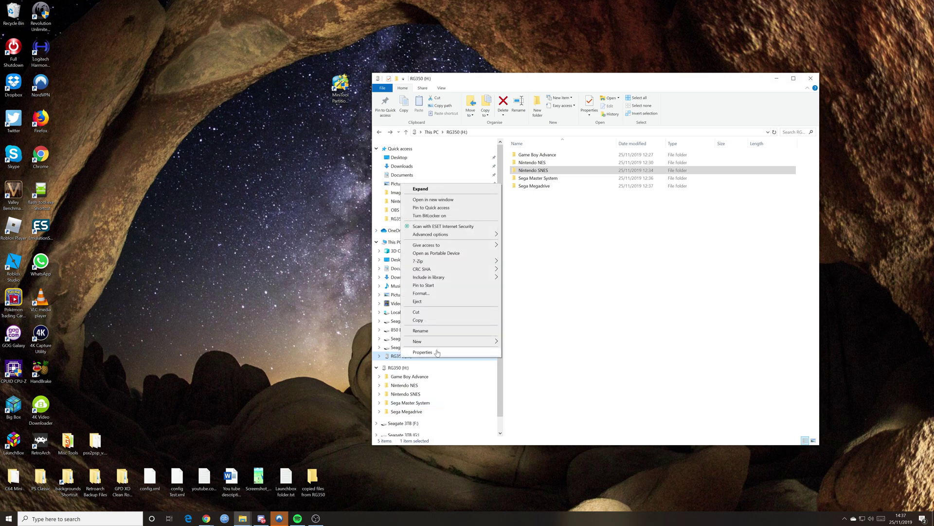
left_click(420, 301)
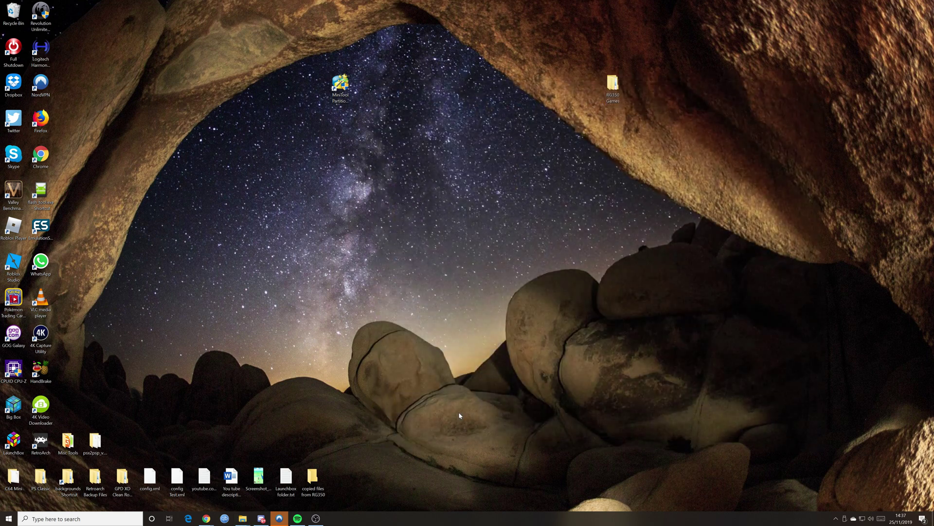